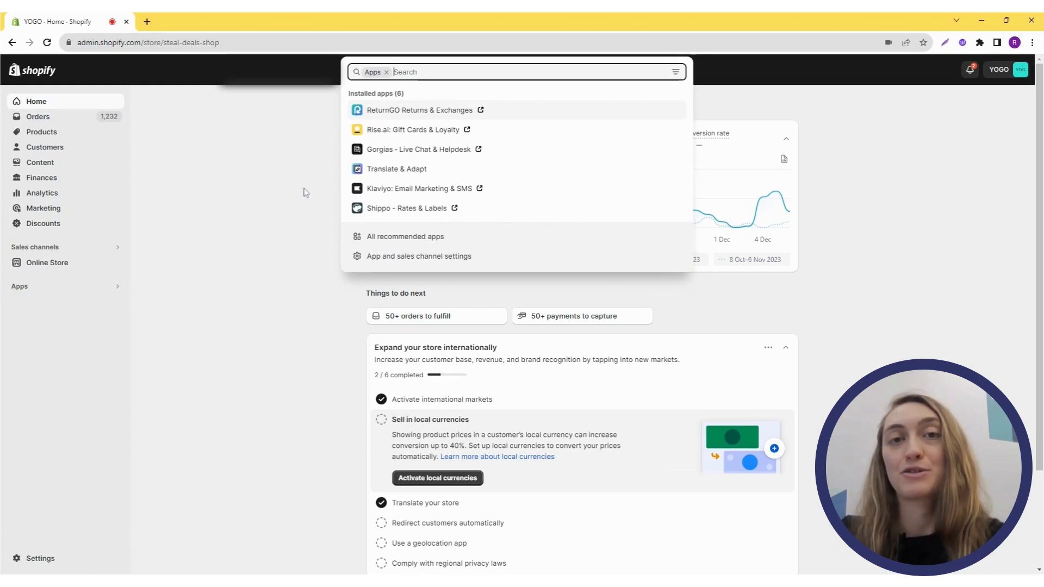
- Open the ReturnGO app from the installed apps and go to its Return Methods settings
click(391, 114)
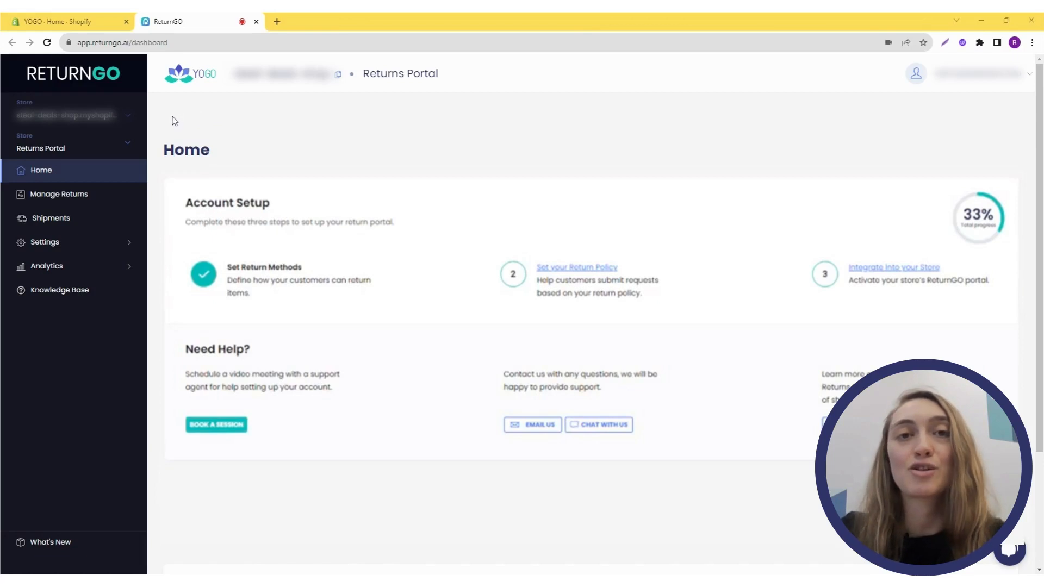
click(105, 247)
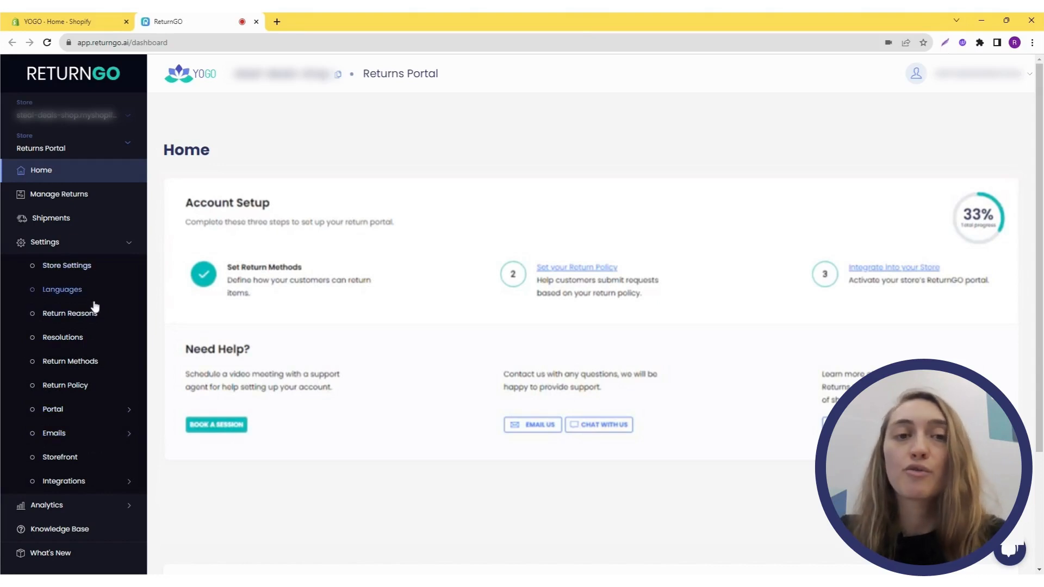
click(105, 362)
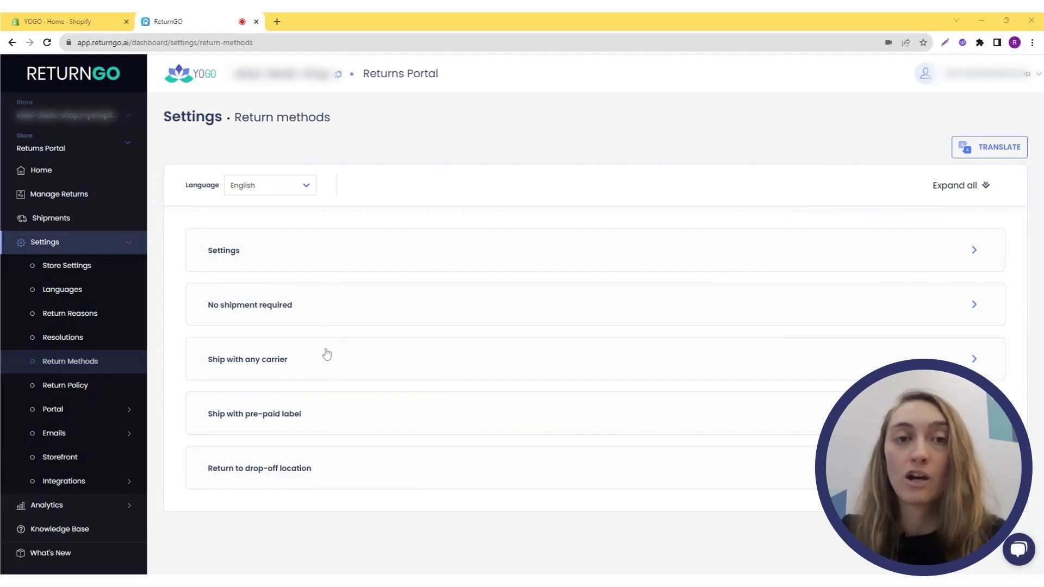
- Expand the Ship with pre-paid label group and start adding a new return method
click(335, 417)
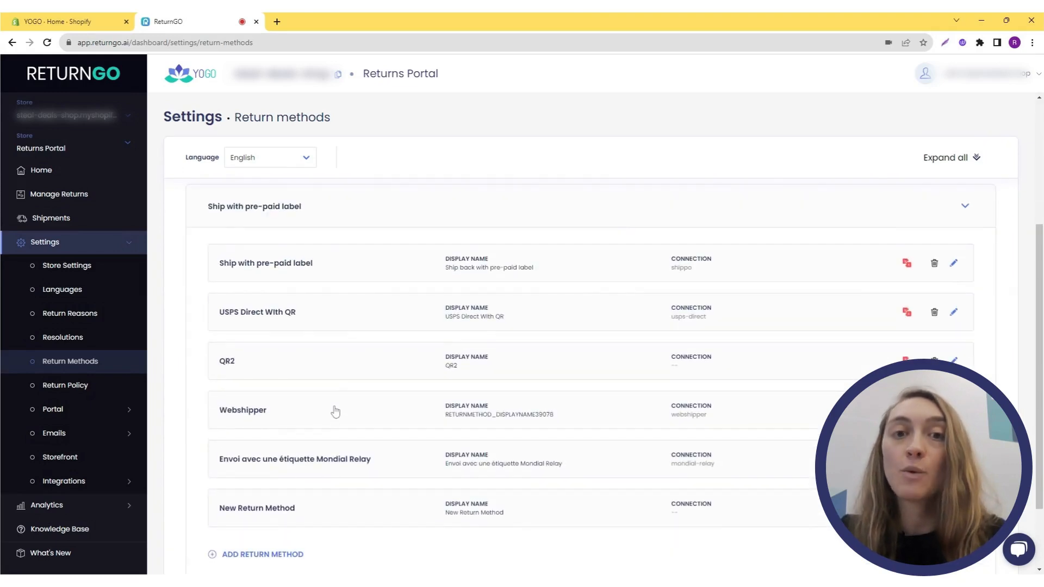
click(287, 541)
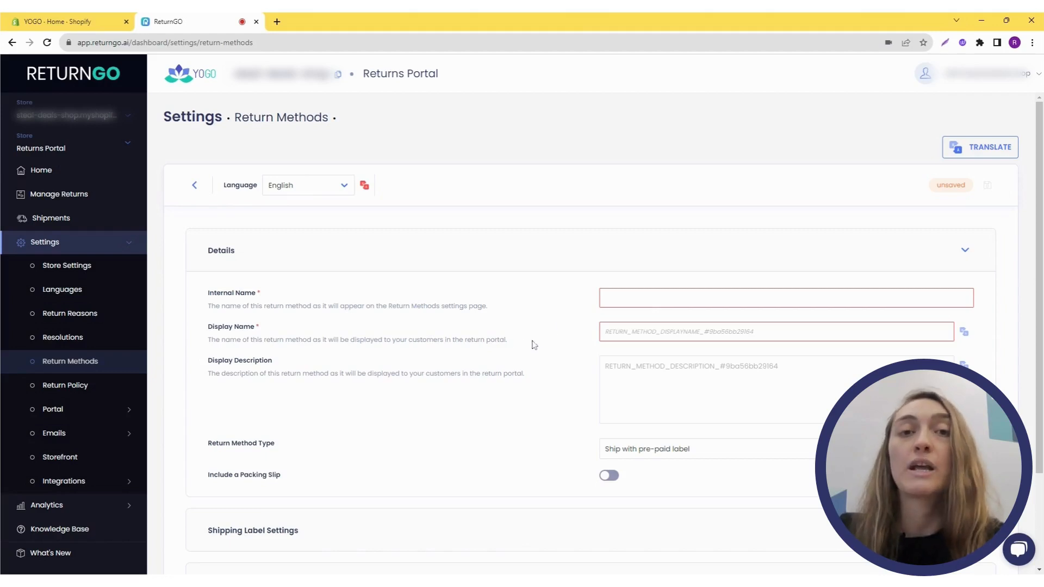
scroll(326, 388, down, 2)
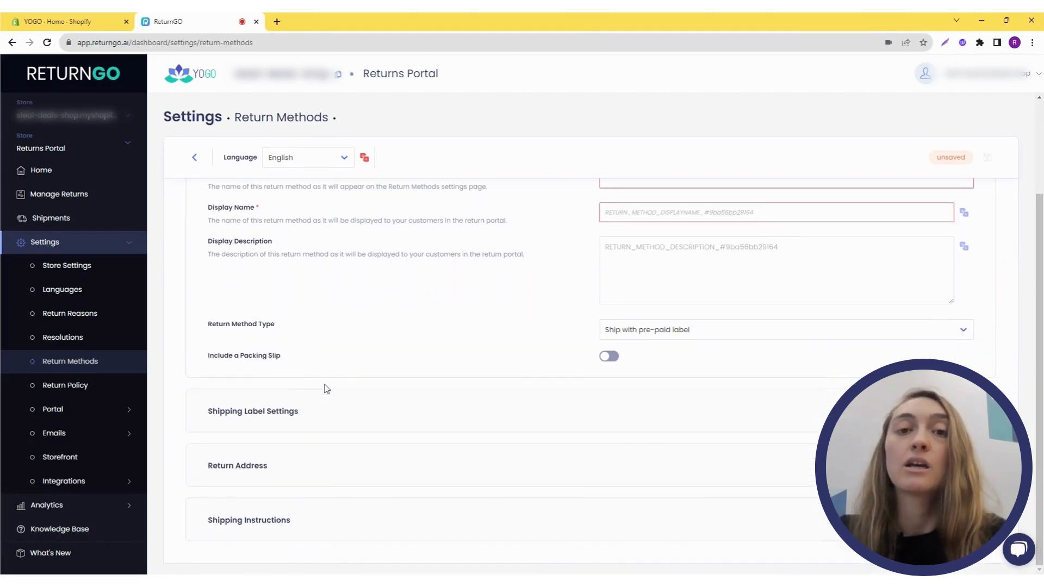
- Expand the Shipping Label Settings section and review the available shipping connections
click(327, 411)
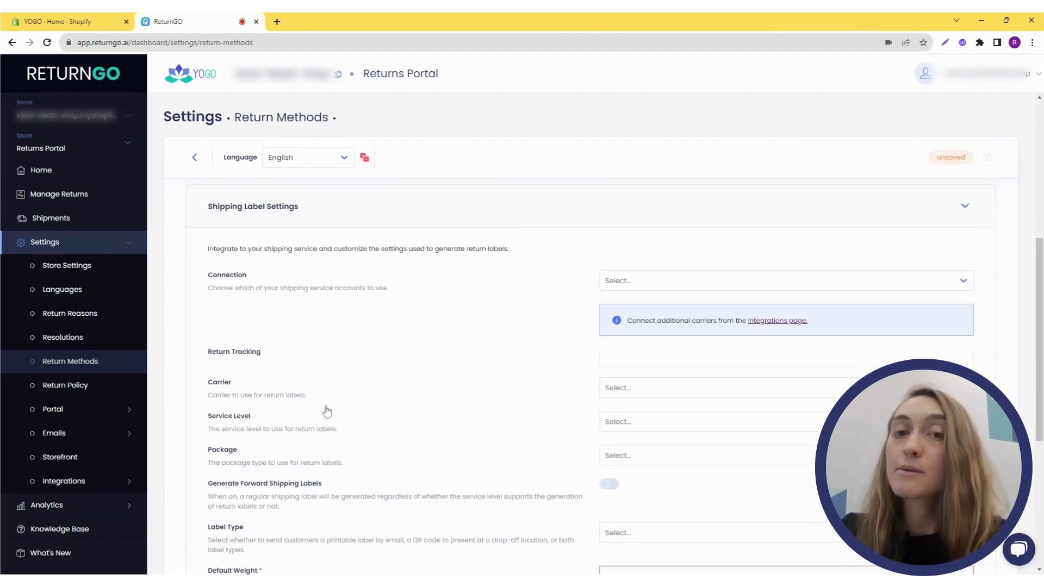
click(615, 283)
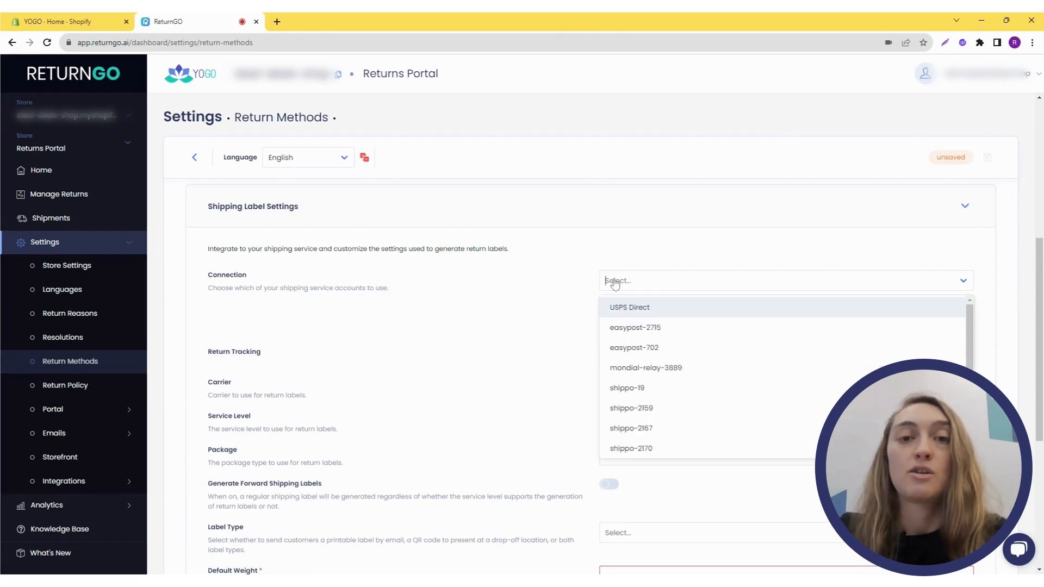
click(537, 322)
- Expand the Shipping Instructions section and place the cursor in its content editor
scroll(490, 353, down, 5)
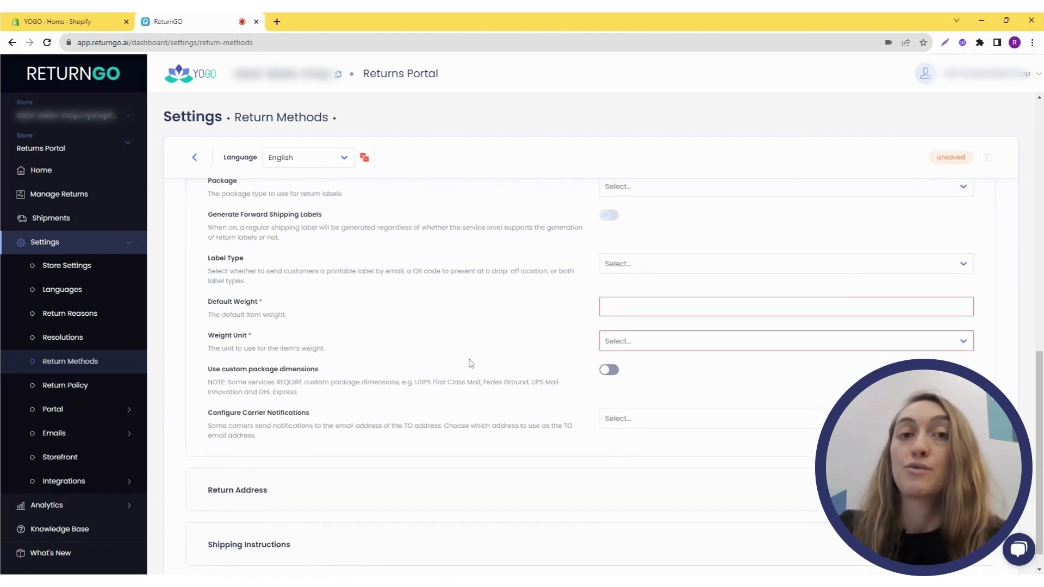
scroll(426, 467, down, 7)
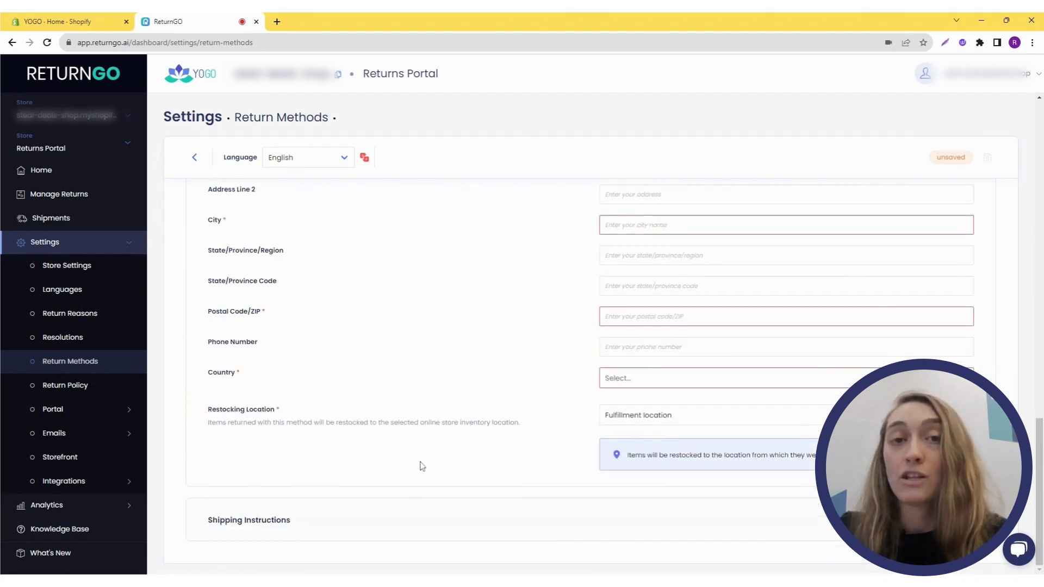
click(414, 512)
scroll(415, 508, down, 4)
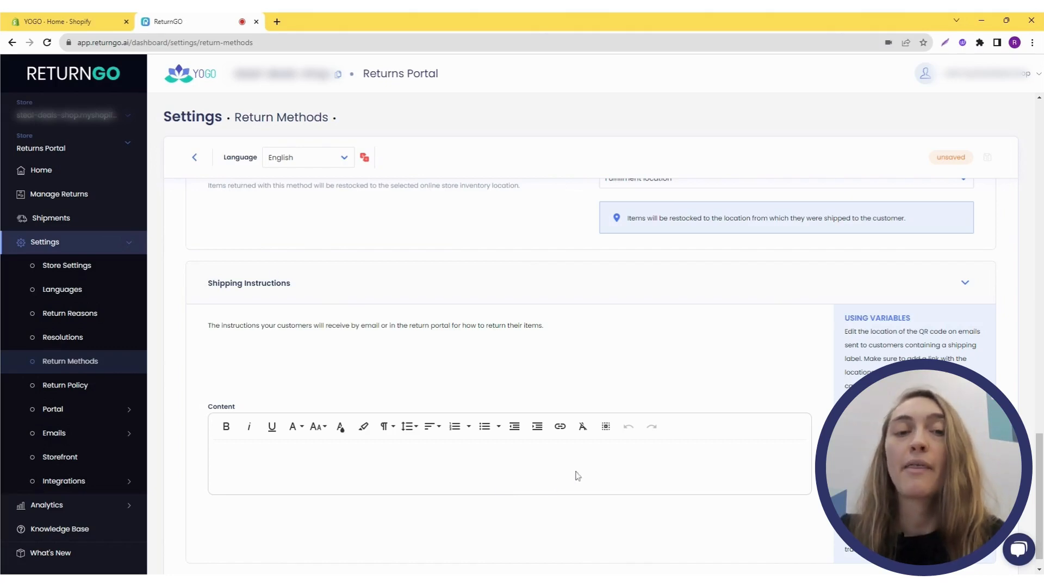
click(556, 463)
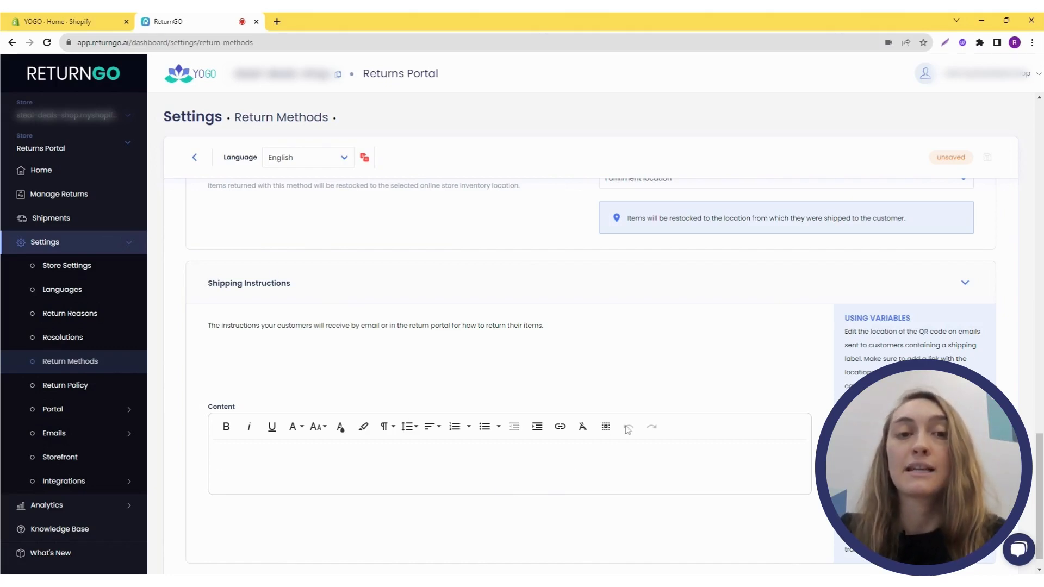
- Leave the new return method form without saving and return to the return methods list
scroll(952, 215, up, 3)
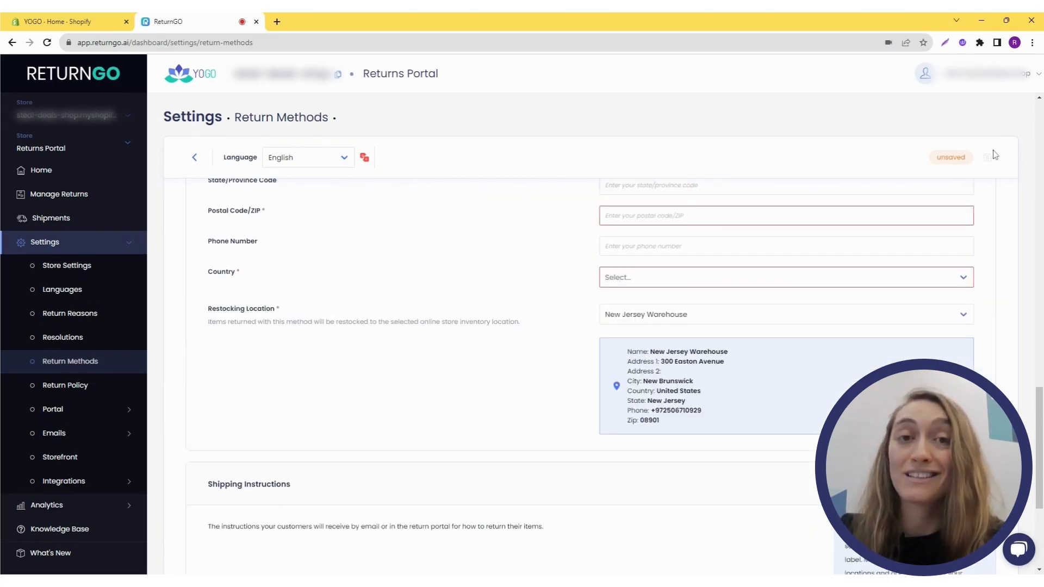
click(194, 159)
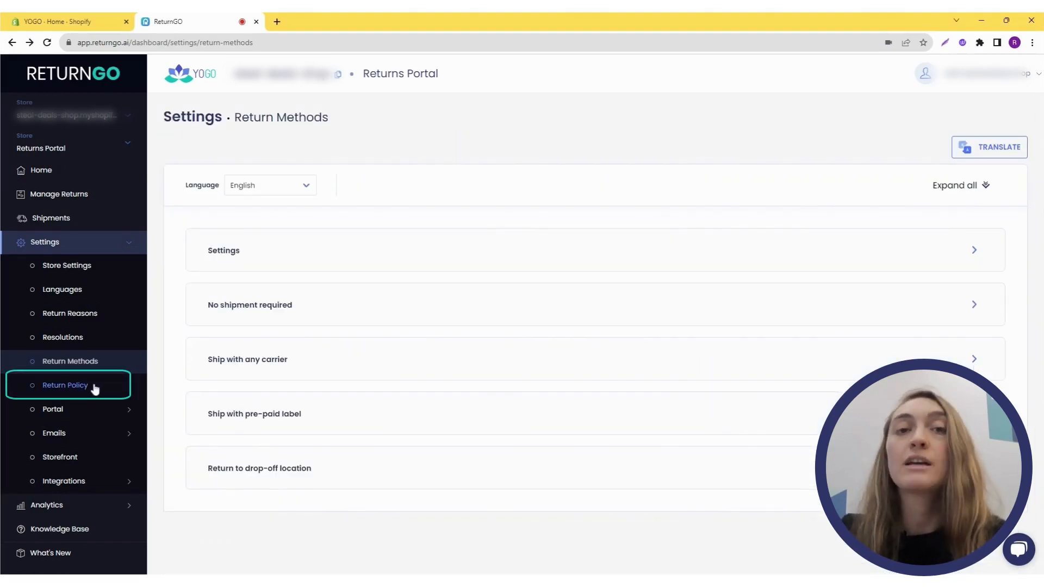
- Open the Return Policy settings and review the existing policy rules
click(66, 385)
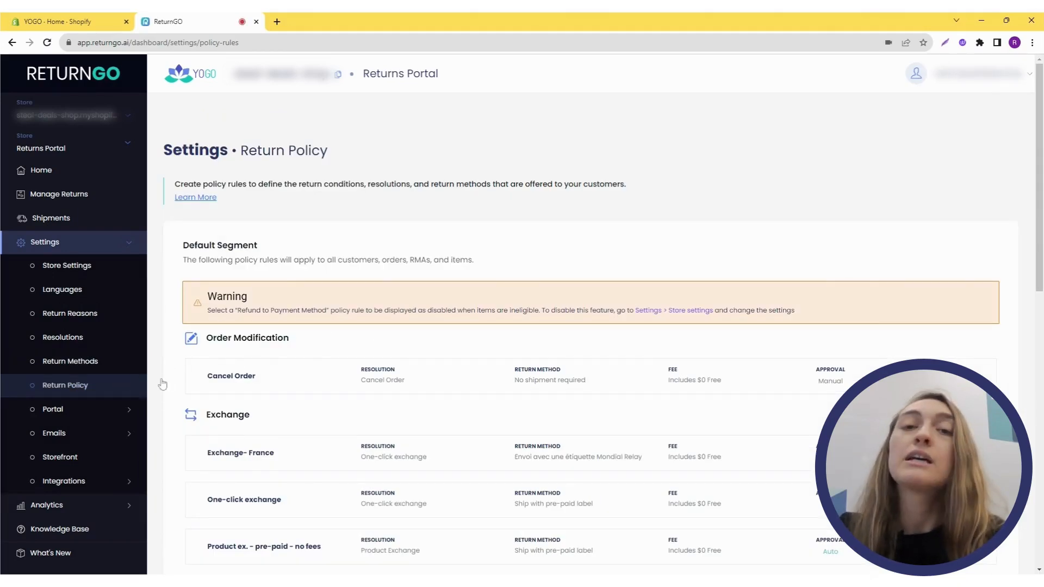
scroll(484, 368, down, 2)
scroll(483, 368, down, 5)
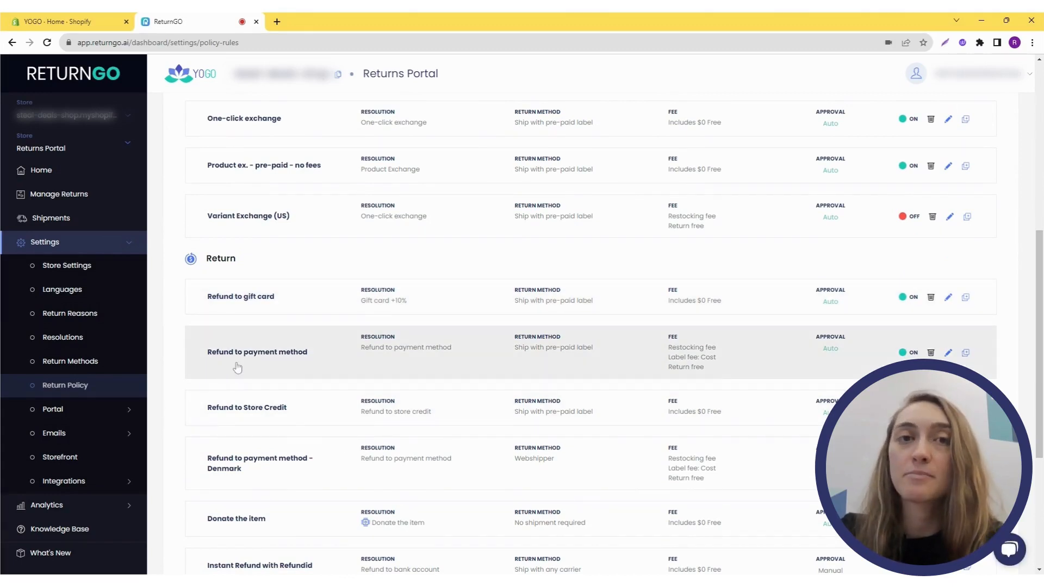
scroll(412, 392, down, 2)
scroll(412, 391, down, 3)
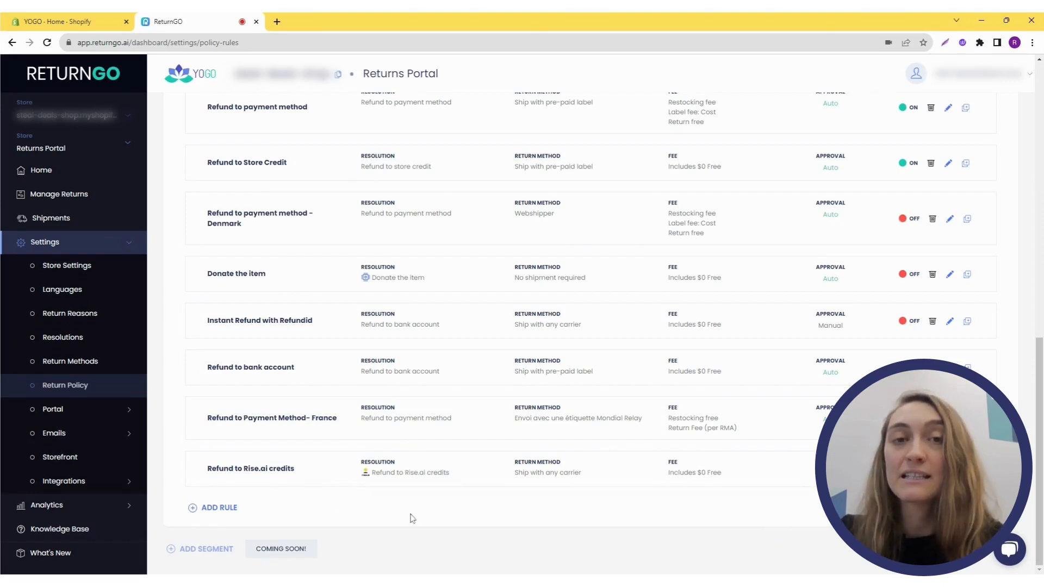
- Add a new policy rule and switch it on
click(224, 509)
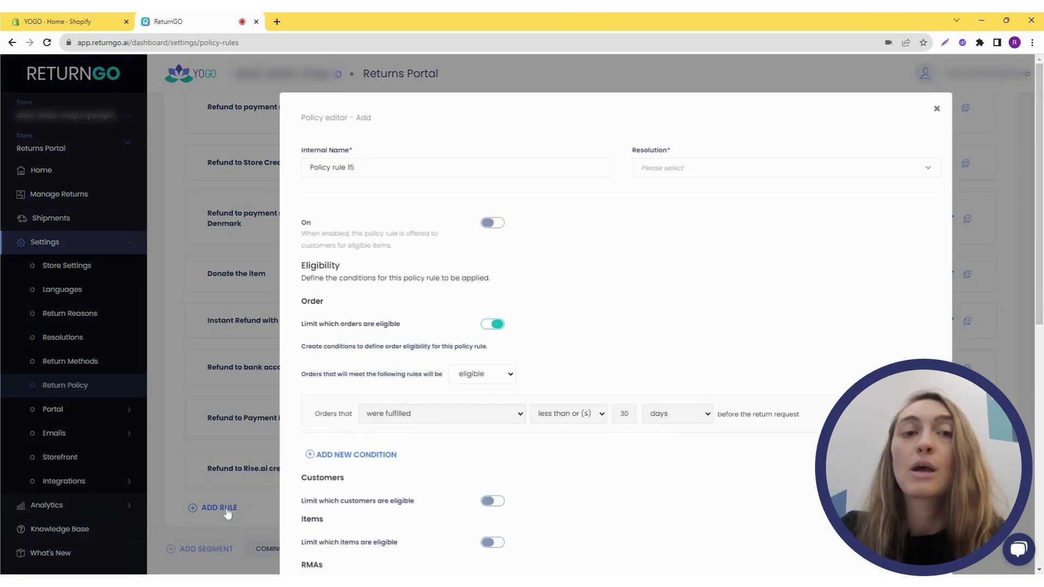
click(494, 223)
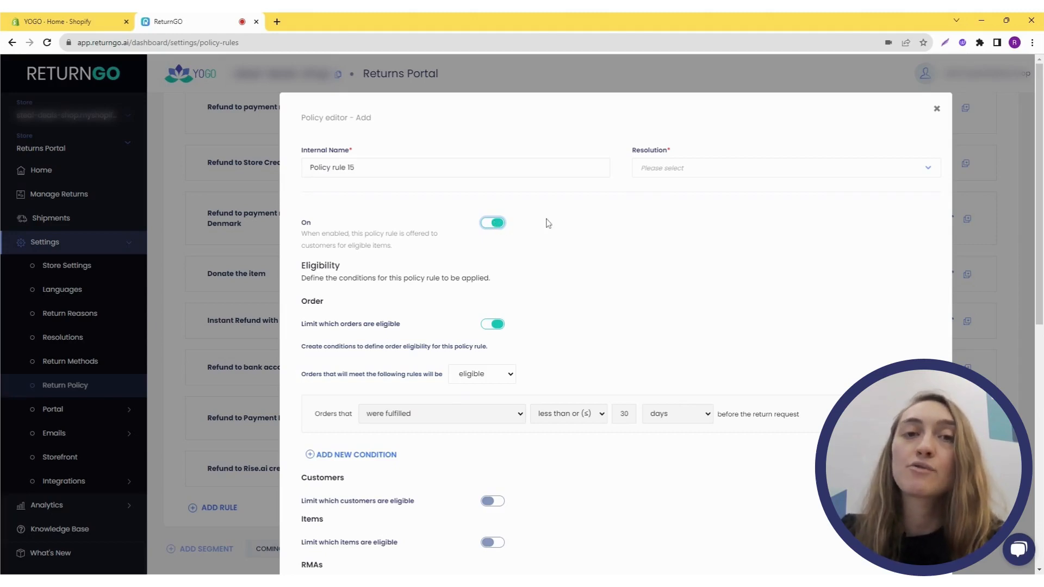
- Set the rule's resolution to Refund to store credit
click(715, 173)
scroll(739, 256, down, 4)
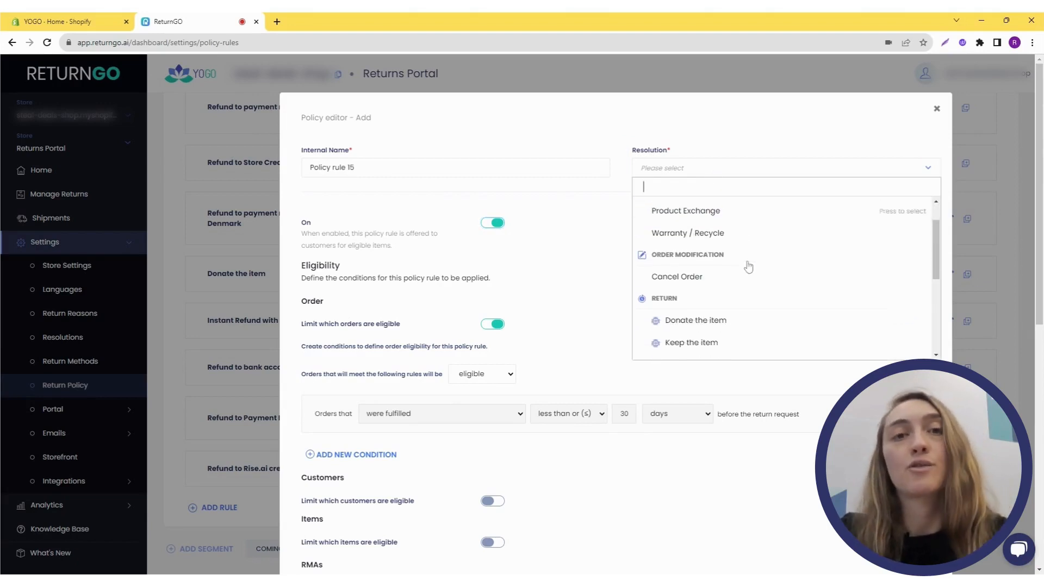
scroll(746, 266, down, 2)
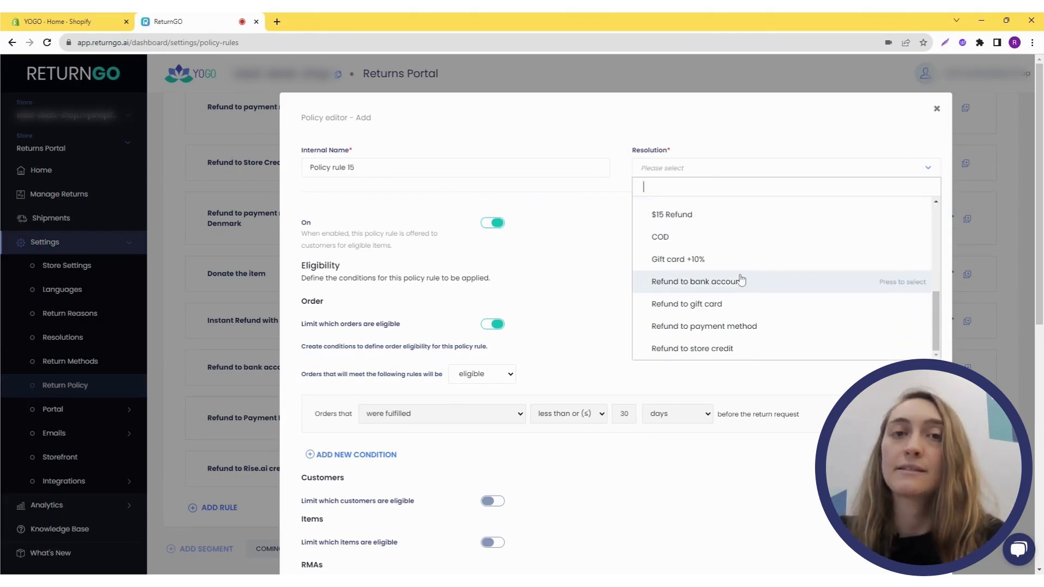
click(719, 353)
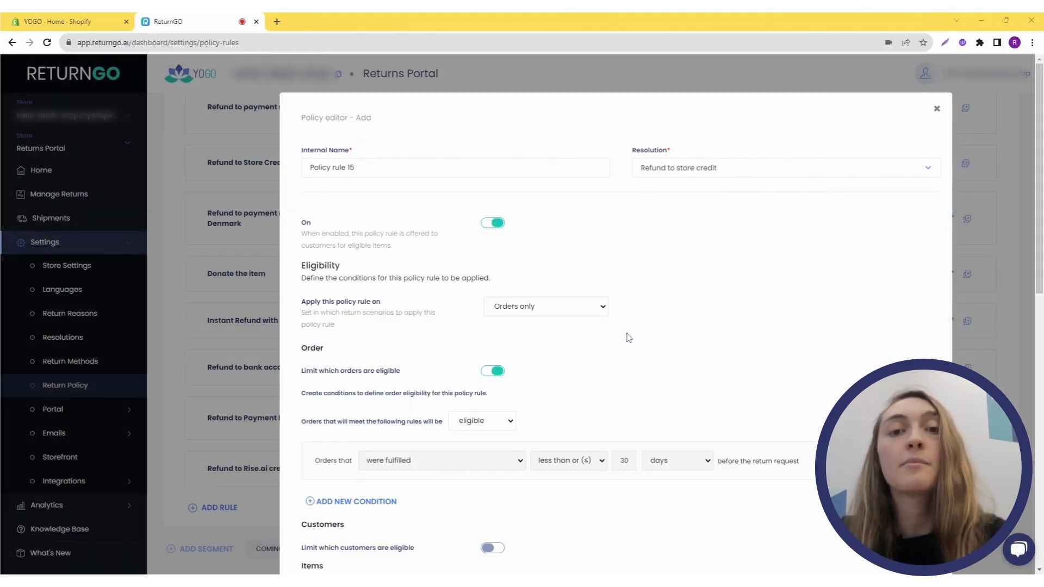
- Add a new order eligibility condition row to the rule
scroll(393, 359, down, 3)
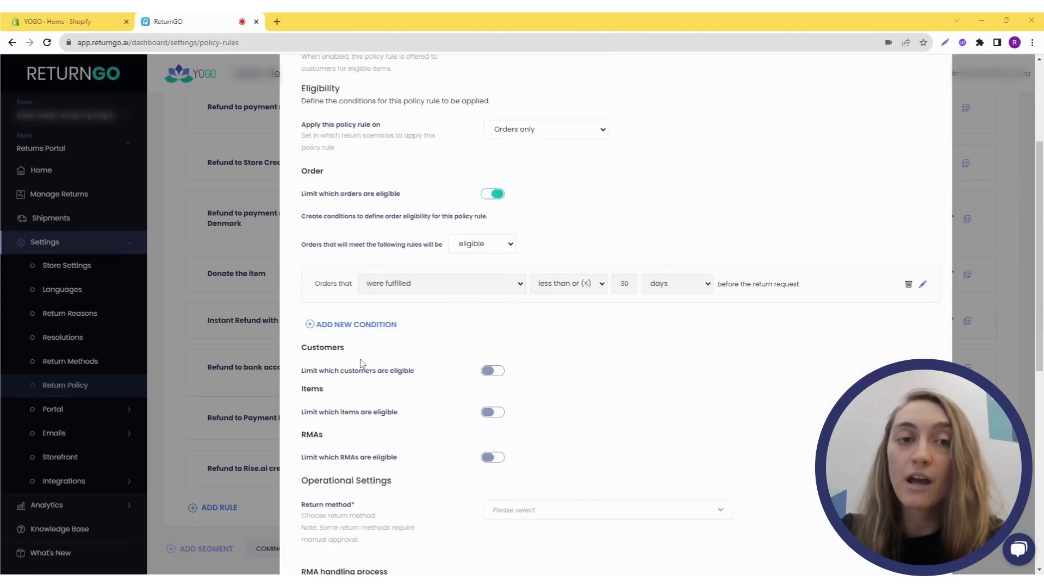
scroll(361, 365, down, 1)
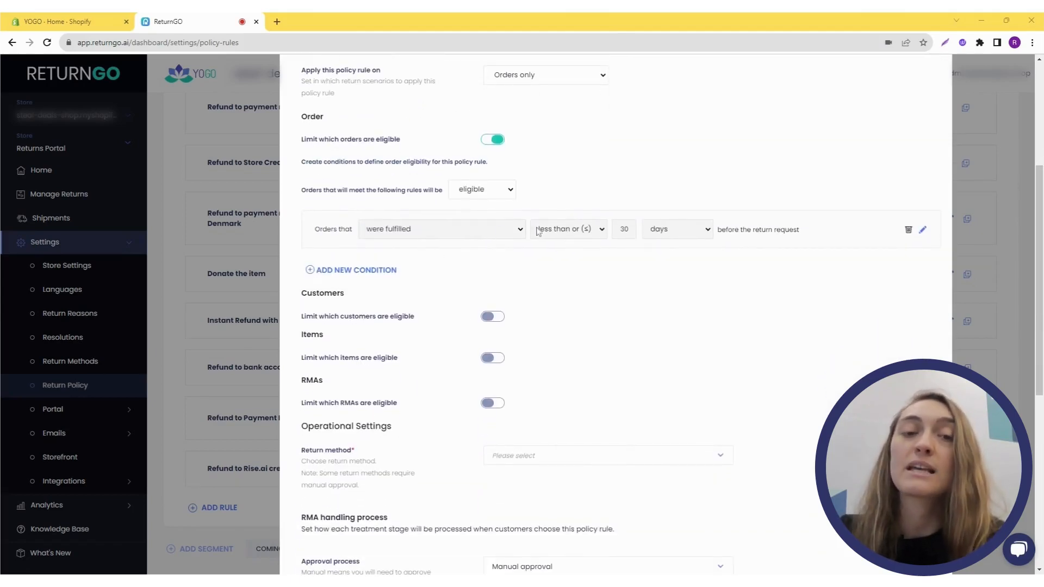
click(351, 271)
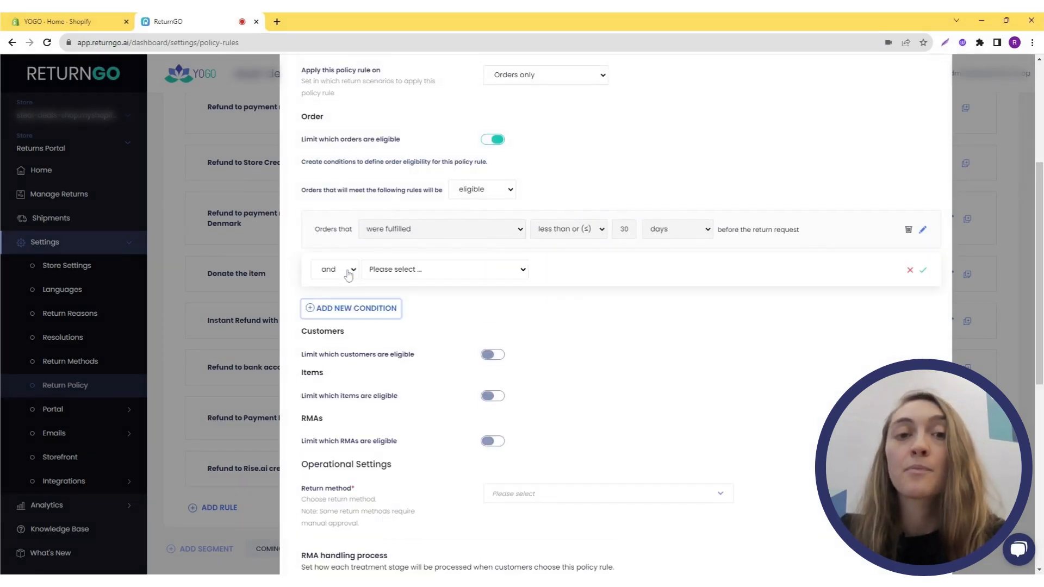
- Set the rule's return method to Ship with pre-paid label
scroll(625, 380, down, 2)
click(628, 385)
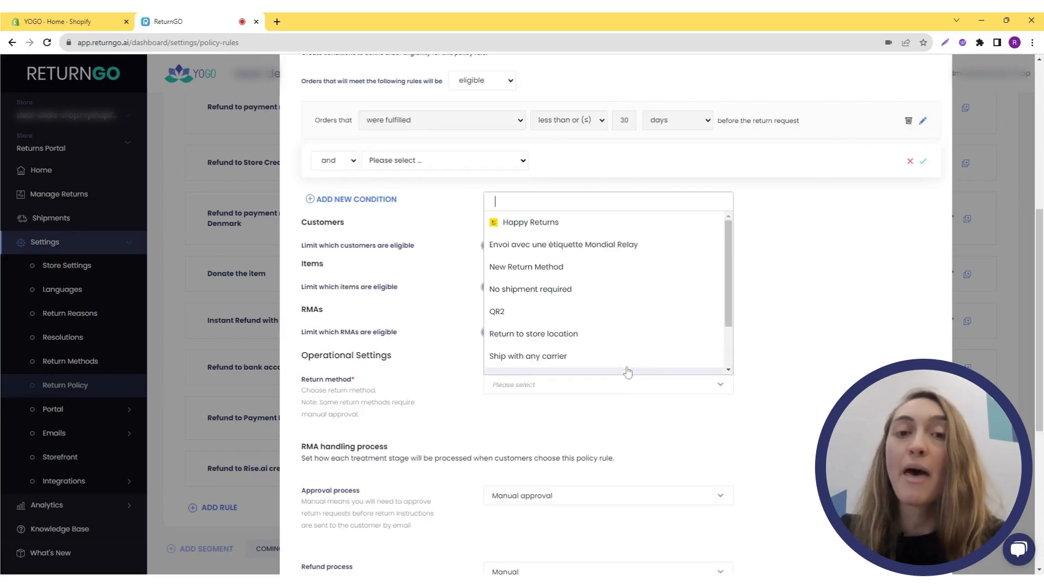
scroll(626, 333, down, 2)
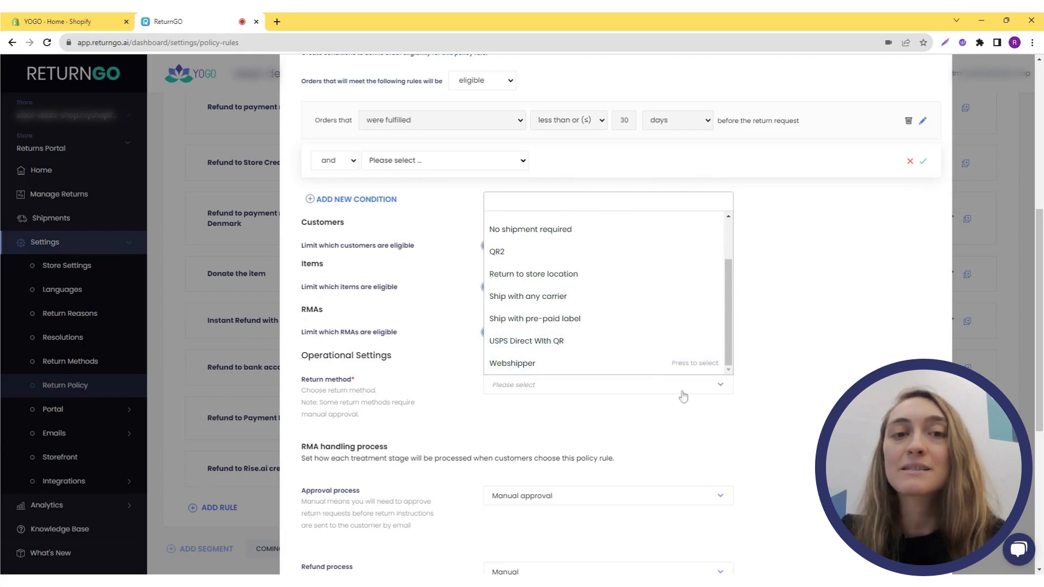
click(598, 320)
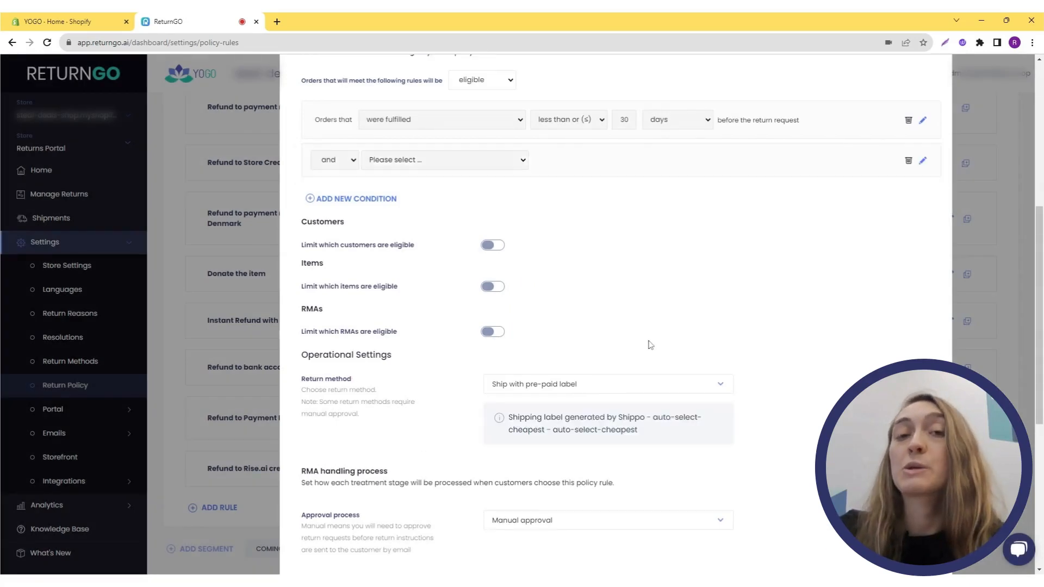
- Set the refund process to Automatic
scroll(647, 343, down, 4)
scroll(650, 344, down, 2)
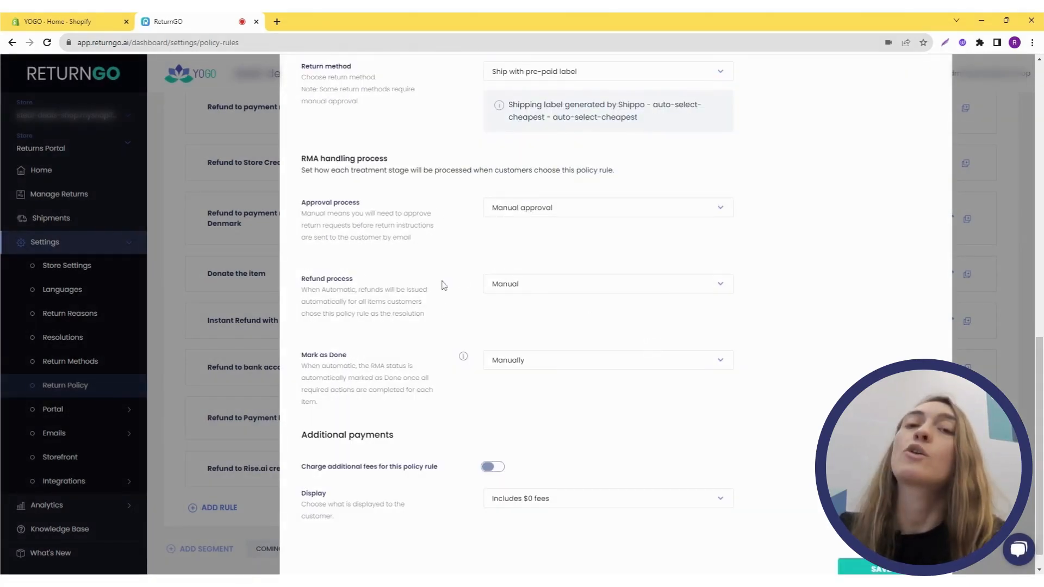
click(572, 287)
click(569, 328)
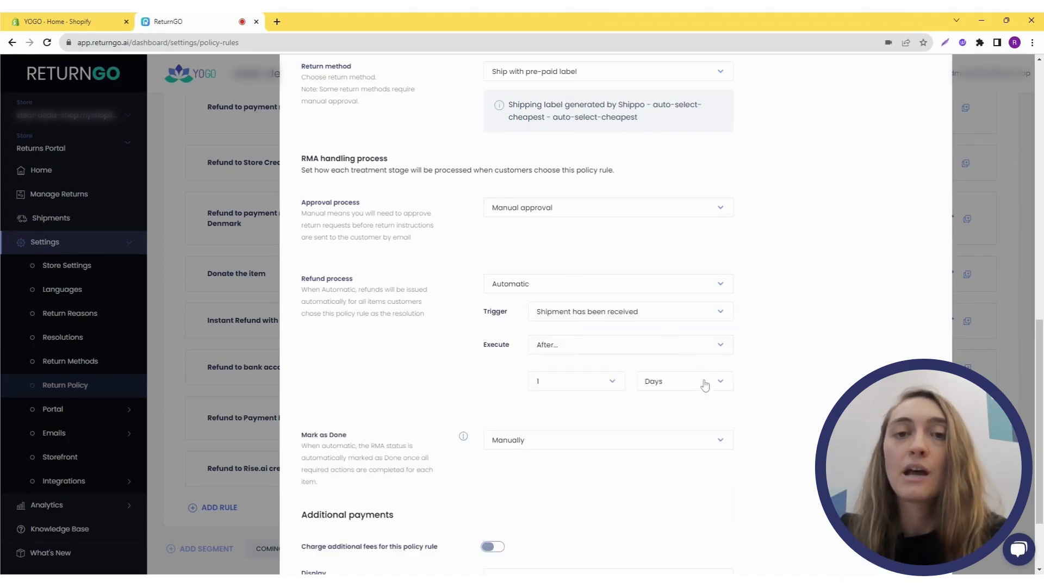
- Enable charging additional fees for this policy rule
scroll(741, 403, down, 2)
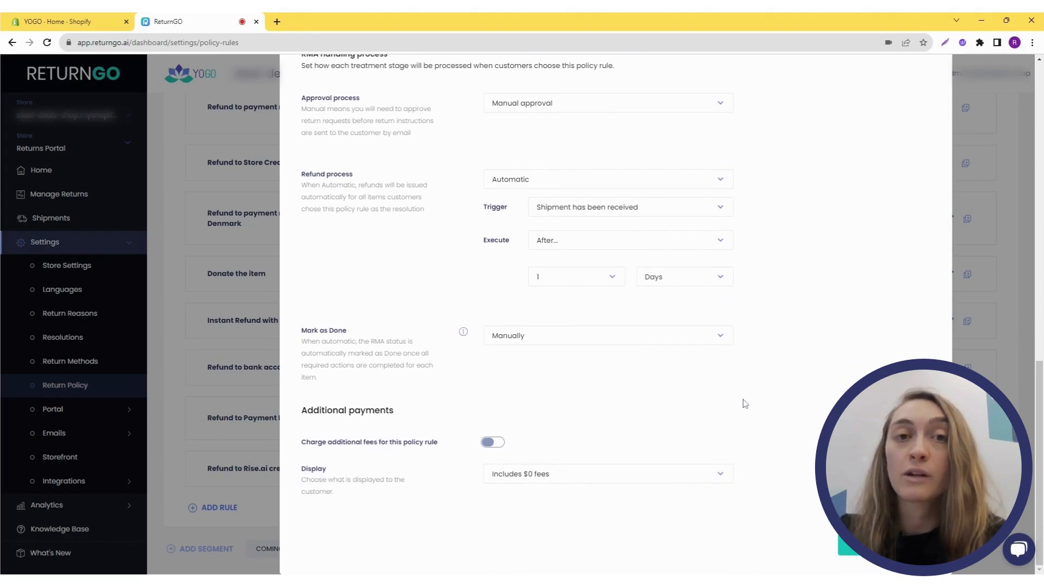
click(494, 442)
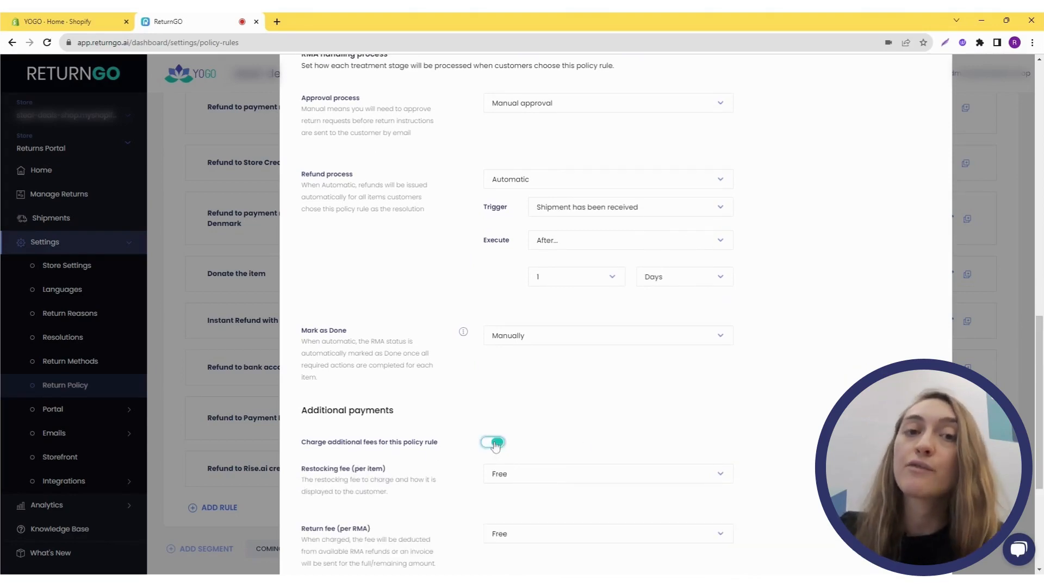
- Review the fee options for the return shipping label
scroll(562, 442, down, 2)
scroll(561, 442, down, 3)
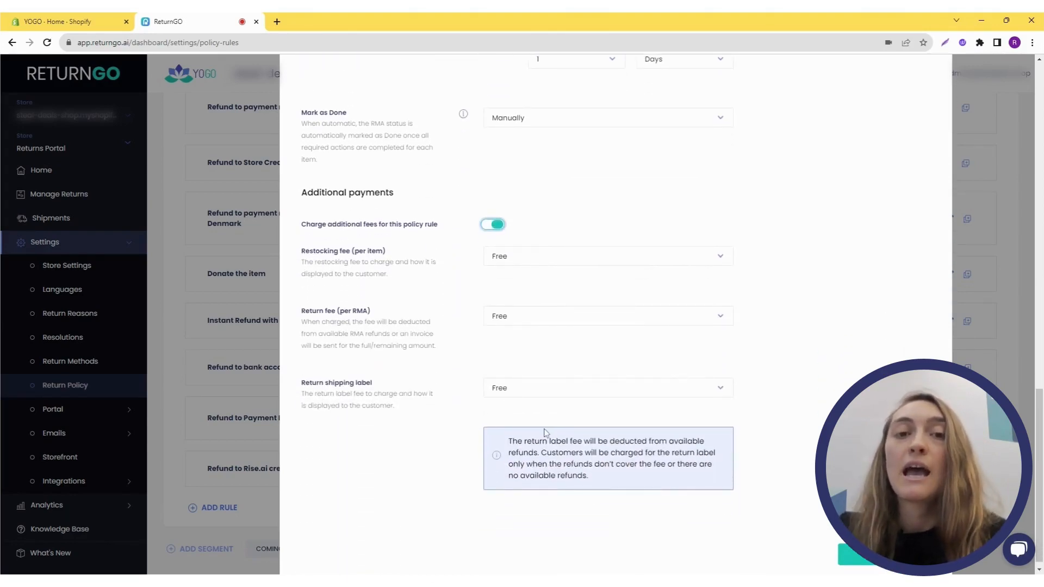
click(542, 397)
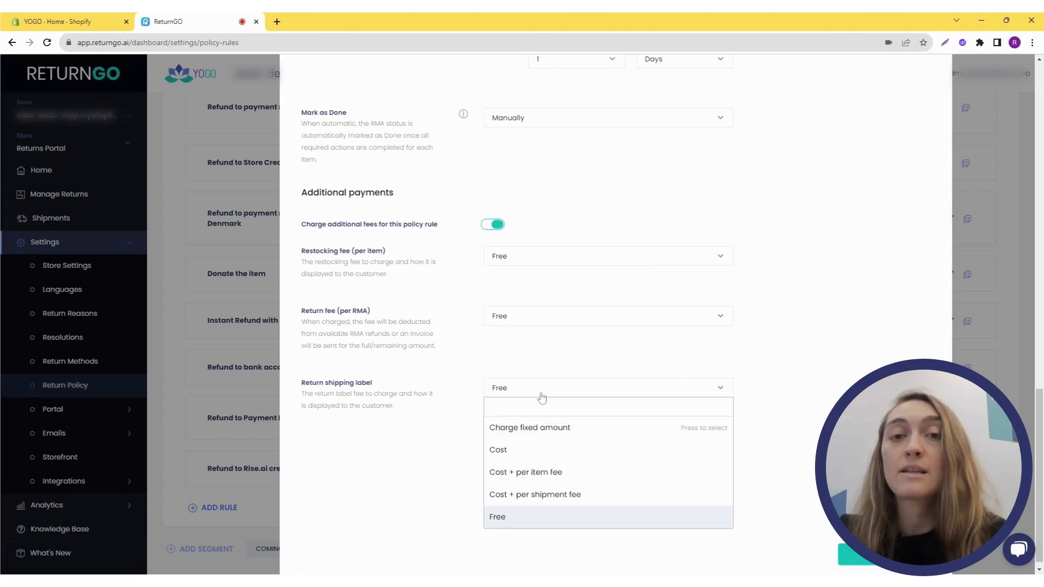
click(832, 396)
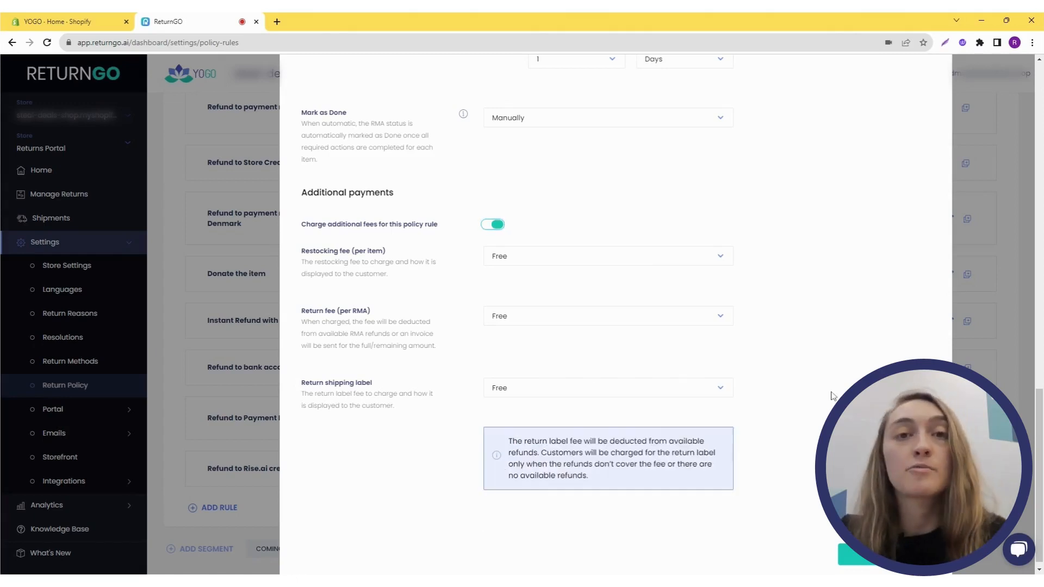
- Save the new refund to store credit policy rule
scroll(767, 402, down, 1)
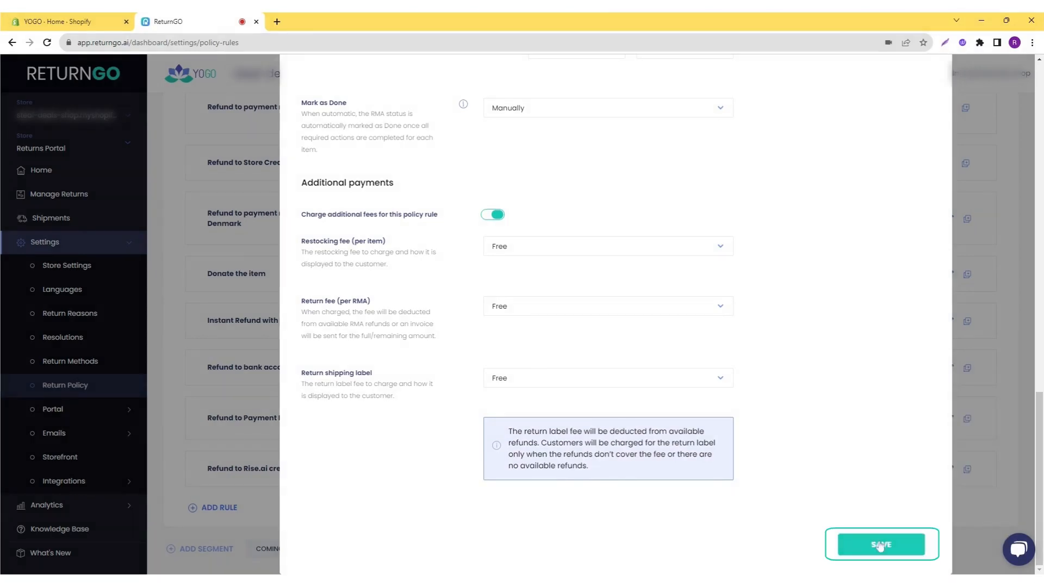
click(880, 545)
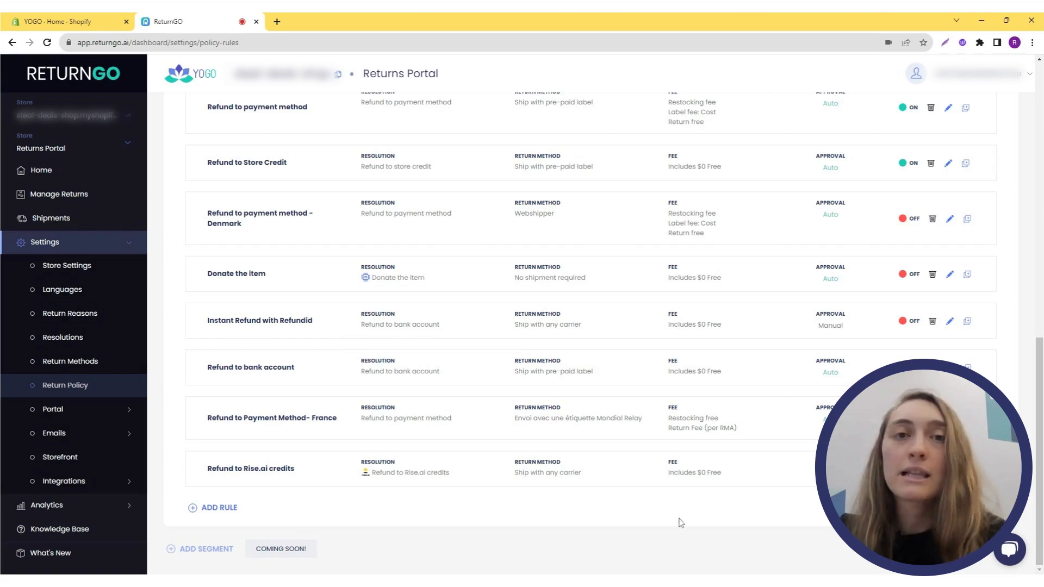
- Open the Shopify Integration settings under Integrations' Products & Services
scroll(653, 510, up, 6)
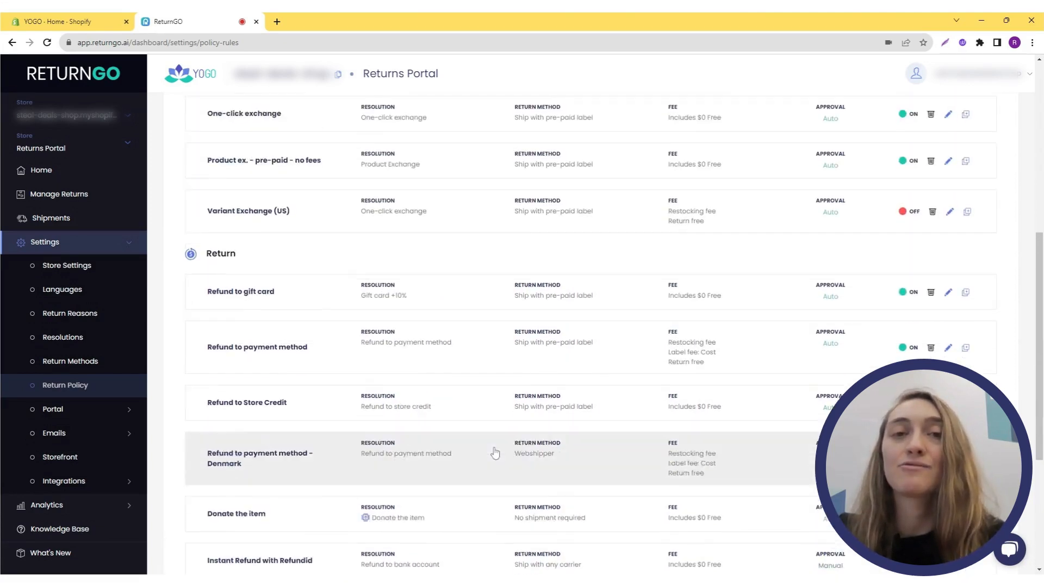
scroll(495, 453, up, 5)
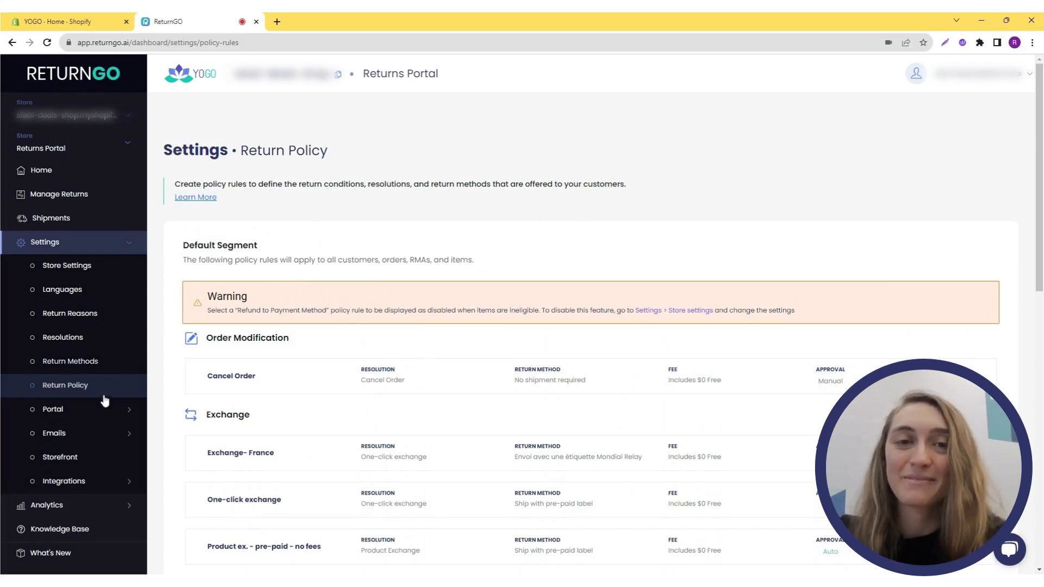
click(94, 487)
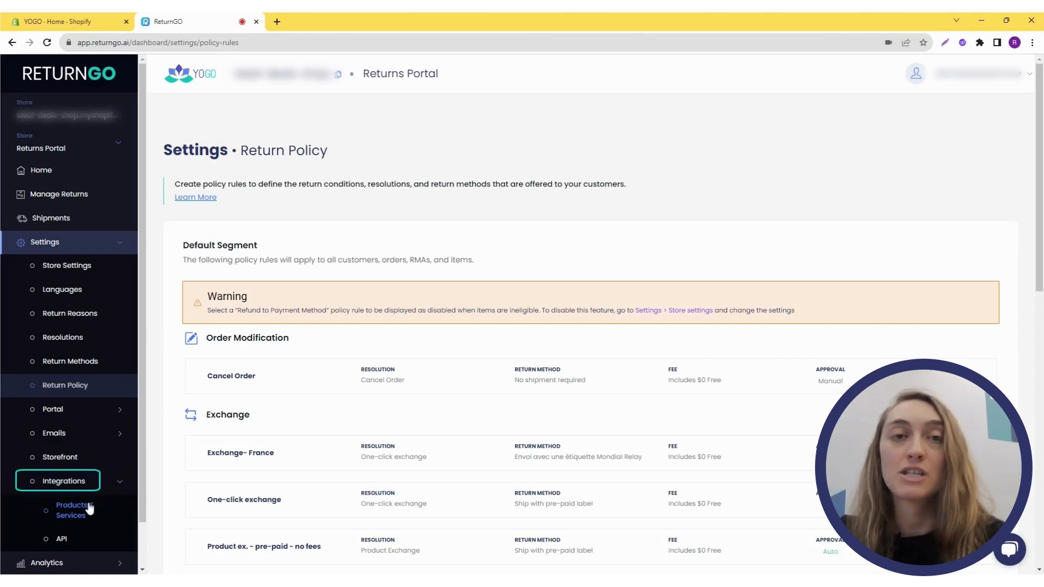
click(91, 509)
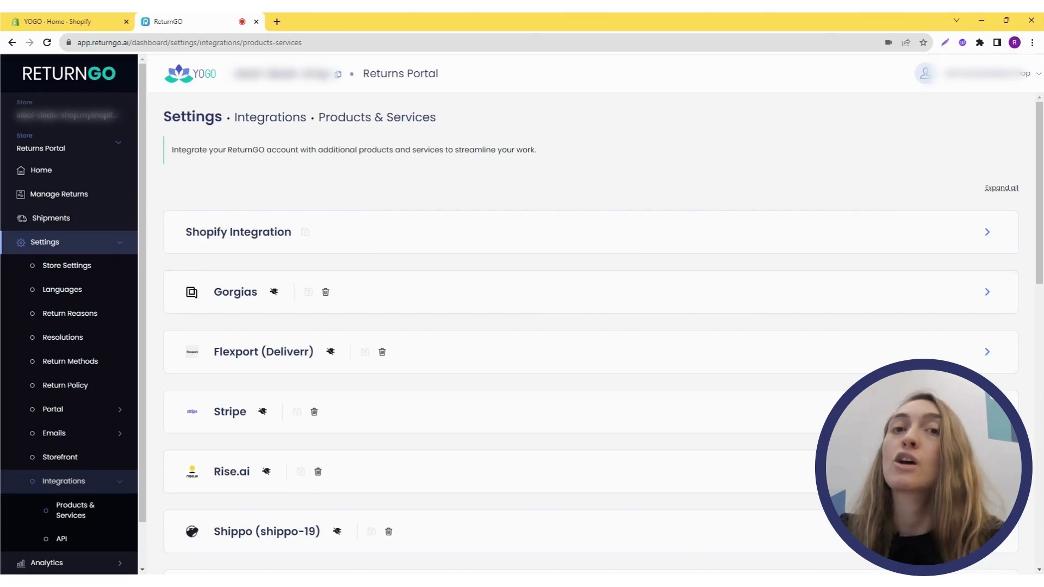
click(640, 243)
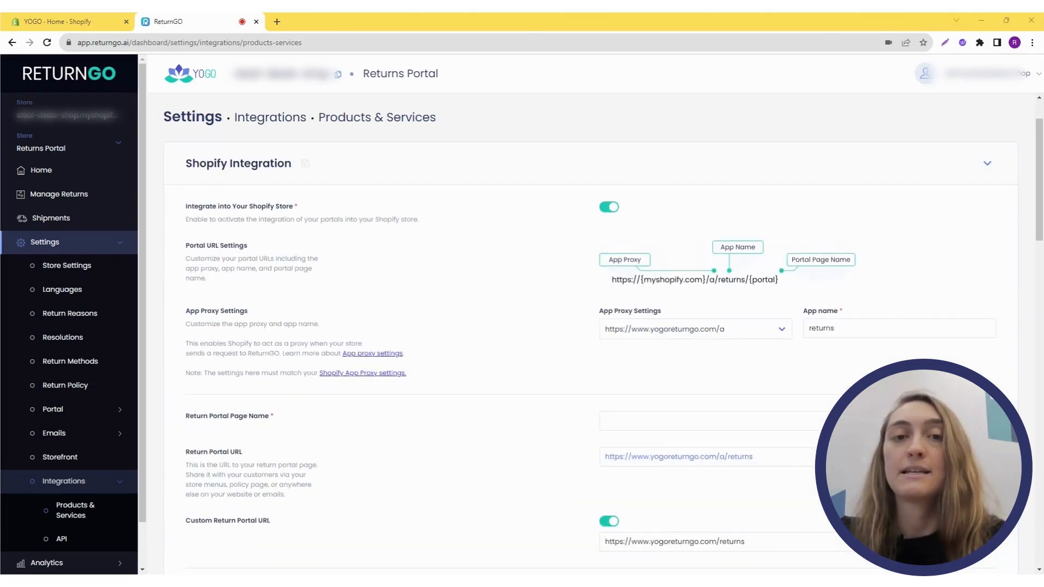
- Copy the Return Portal URL from the Shopify Integration settings
click(609, 207)
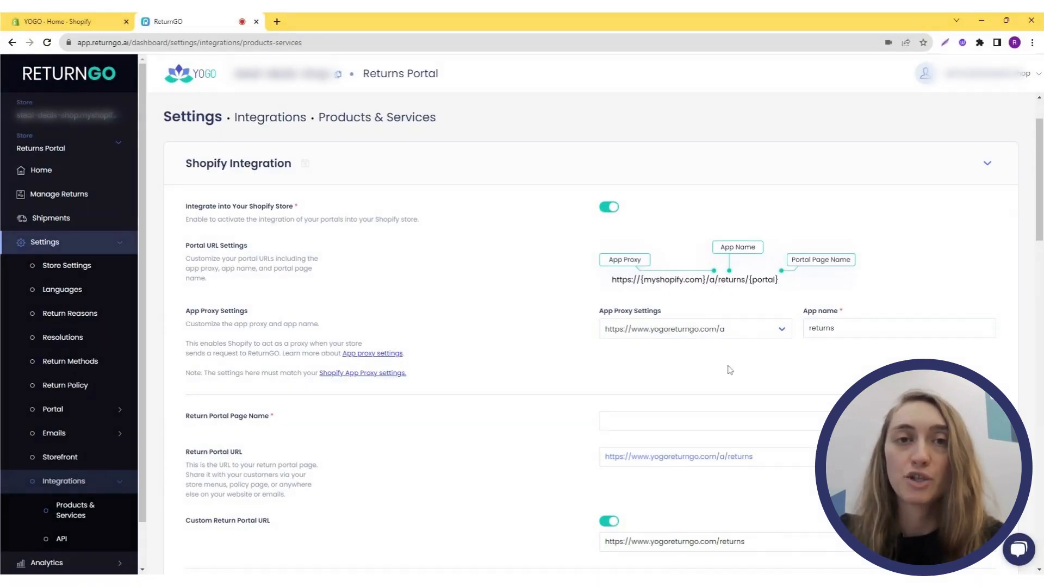
scroll(771, 361, down, 2)
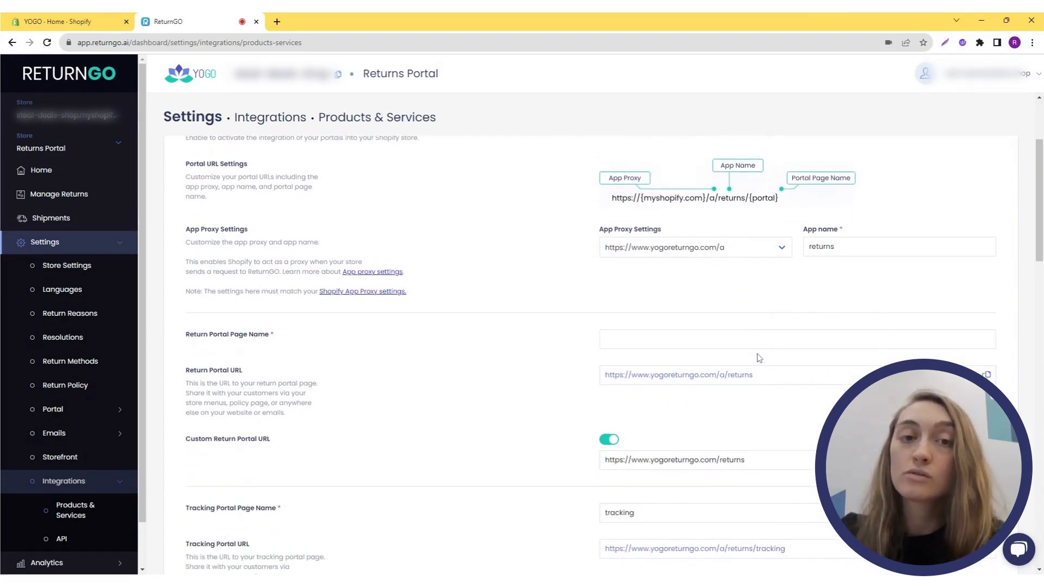
scroll(753, 357, down, 1)
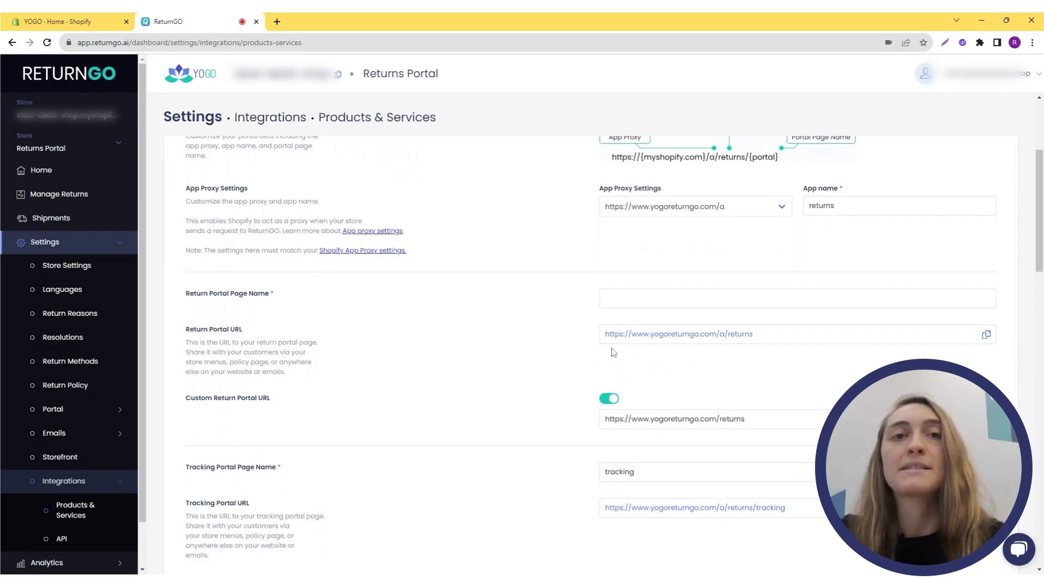
scroll(613, 353, down, 1)
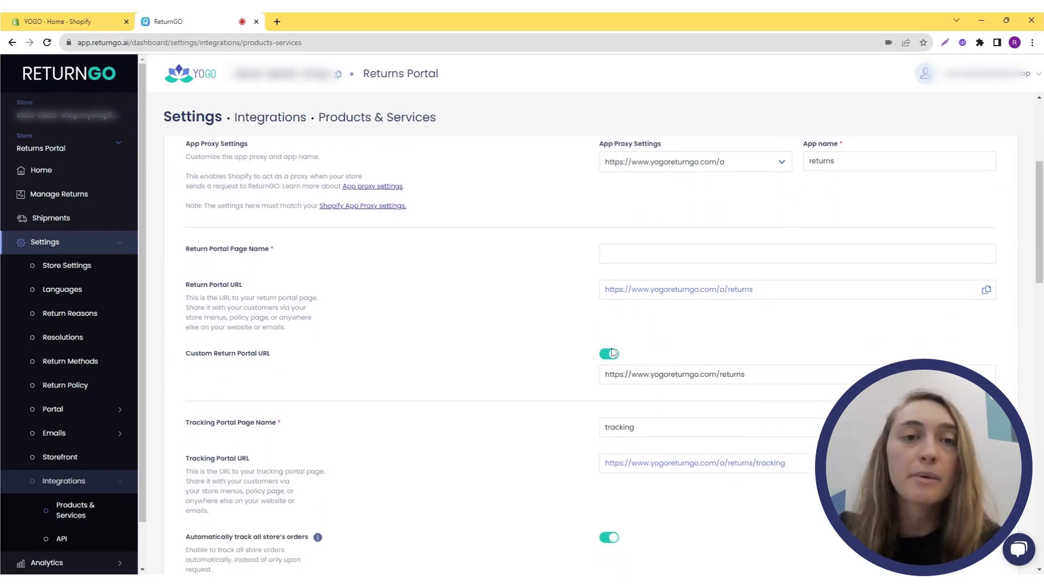
scroll(613, 352, down, 1)
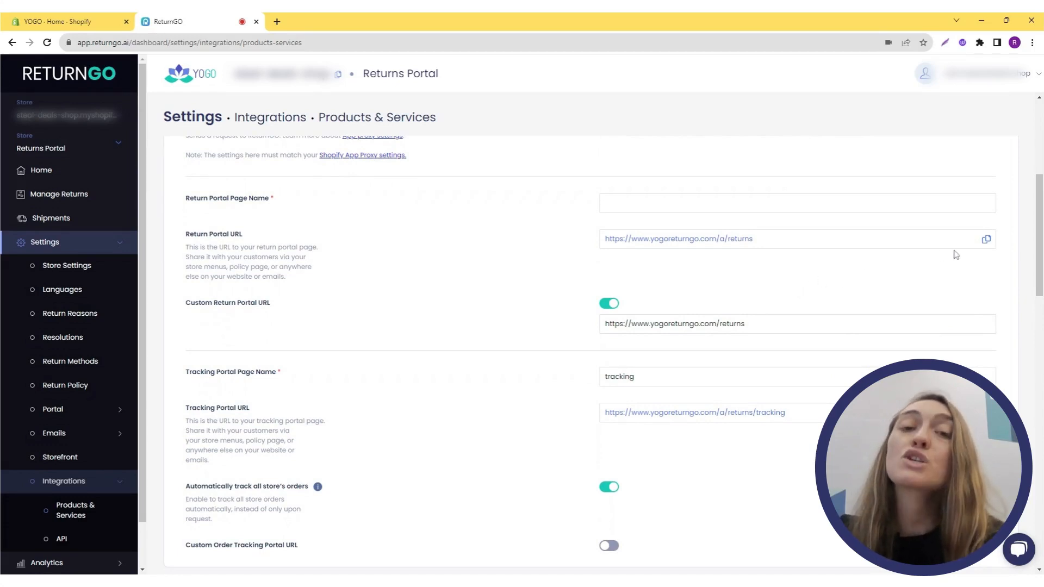
click(987, 242)
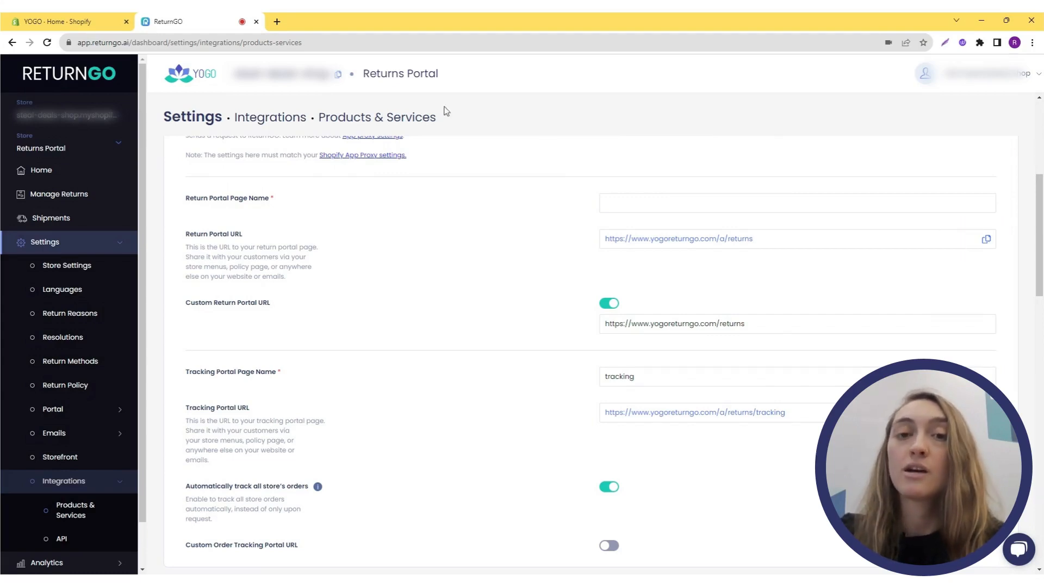
- Switch to the Shopify admin and open the Footer menu in the Online Store navigation
click(93, 17)
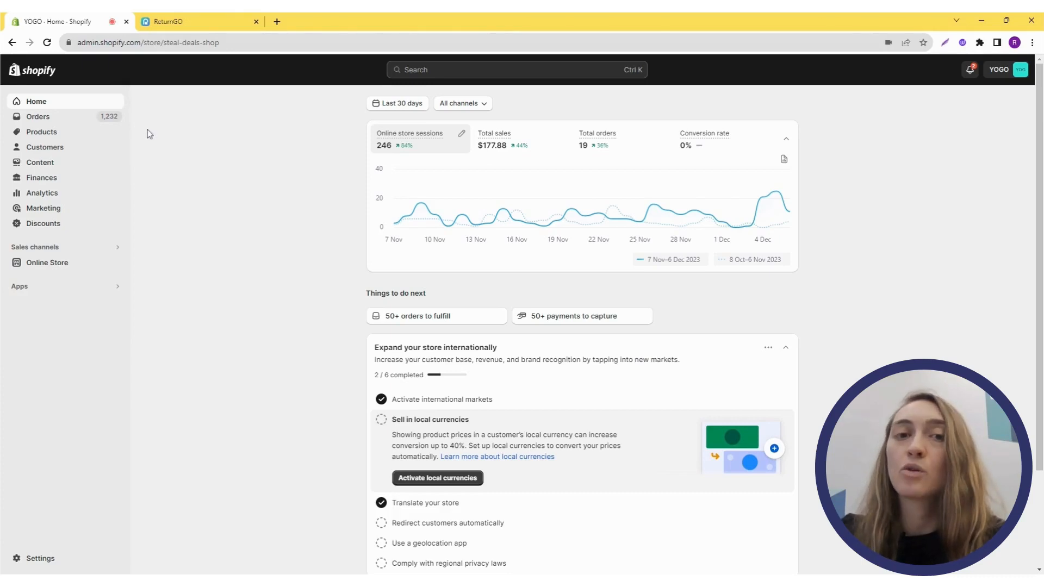
click(48, 264)
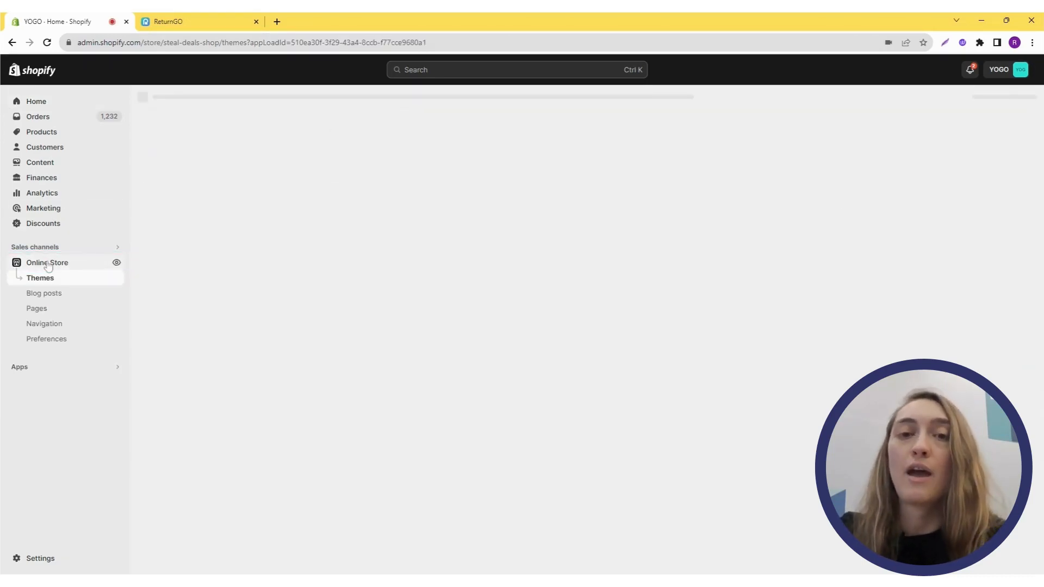
click(48, 324)
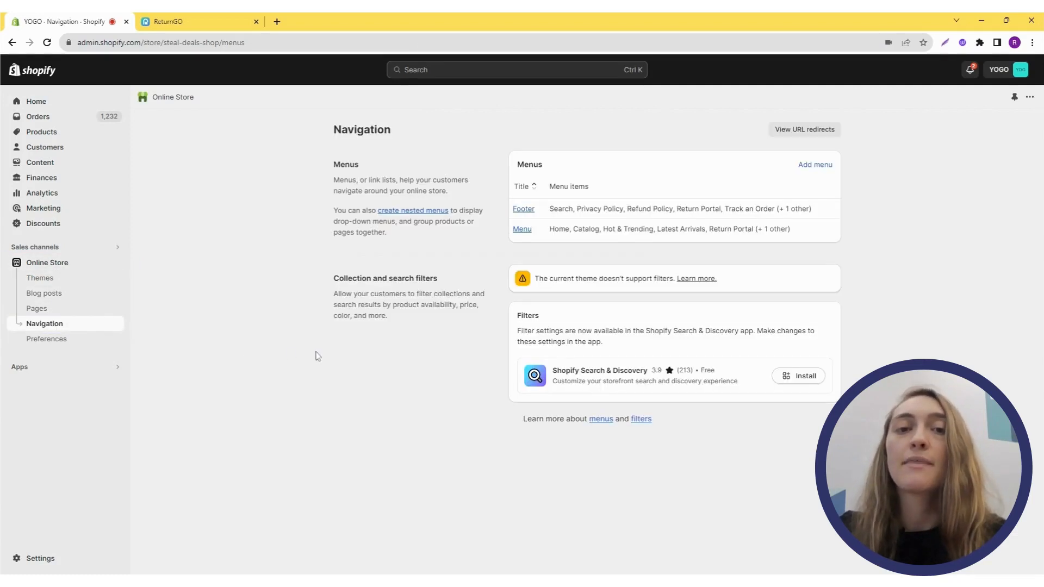
click(532, 210)
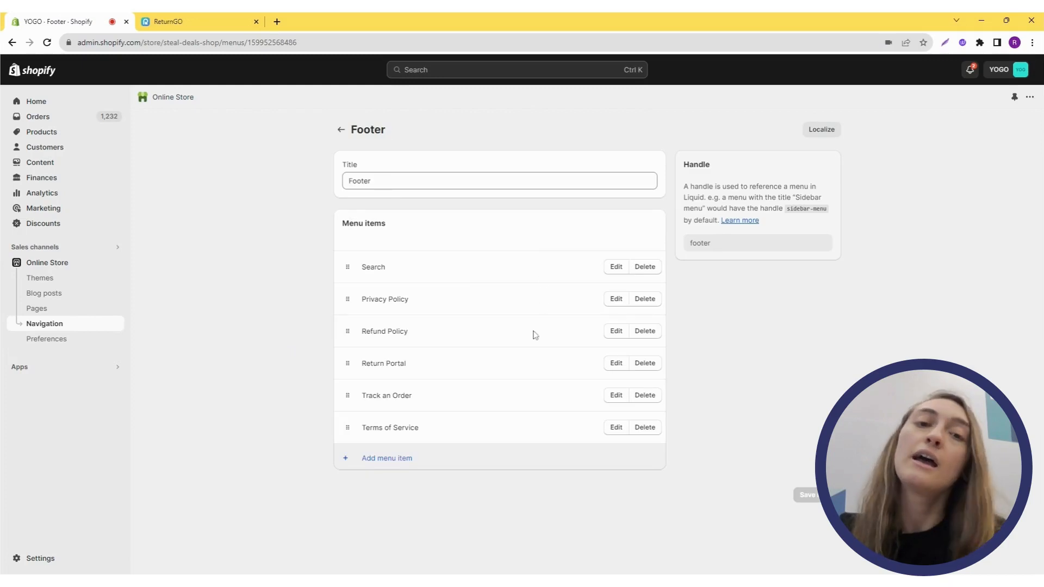
- Add a Footer menu item named Start a Return linking to the pasted return portal URL
click(407, 460)
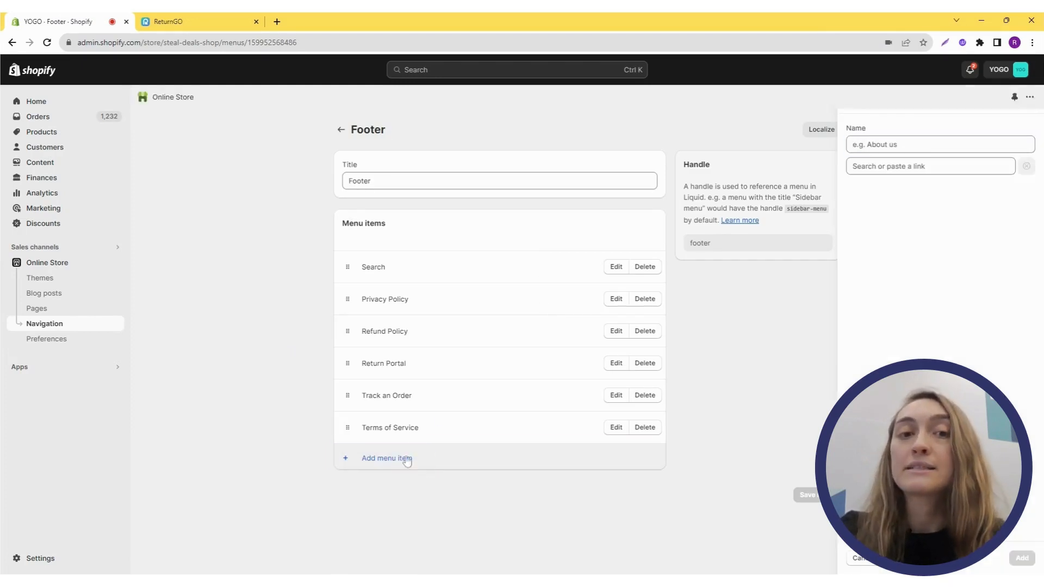
click(930, 167)
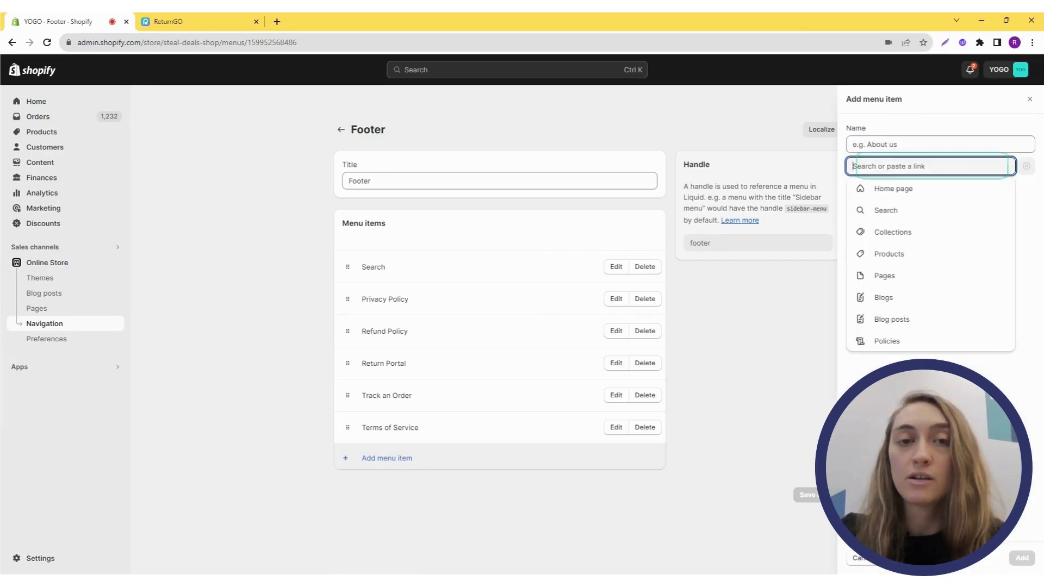
key(ctrl+v)
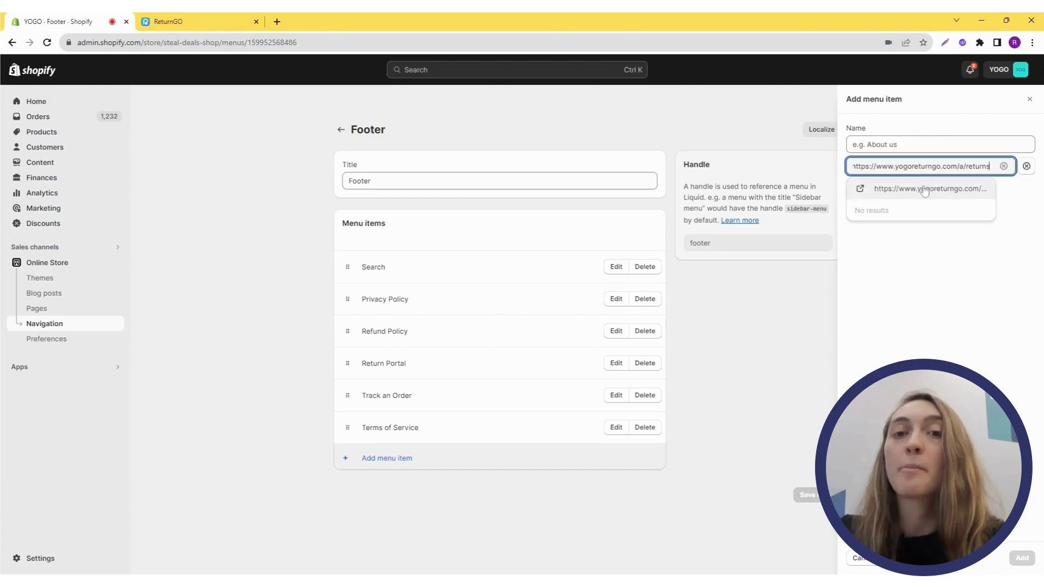
click(924, 187)
text(St)
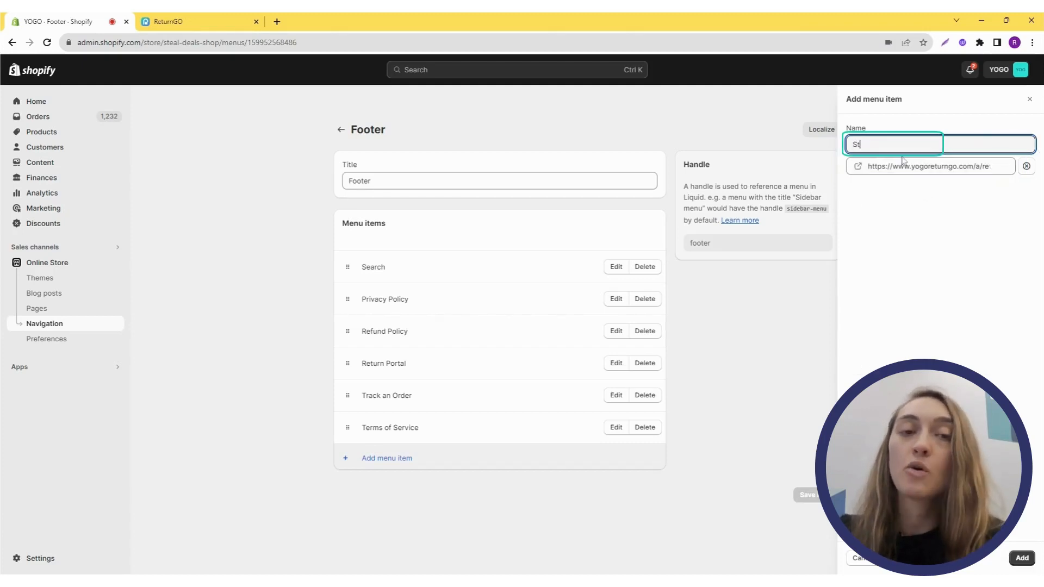
text(art a Return)
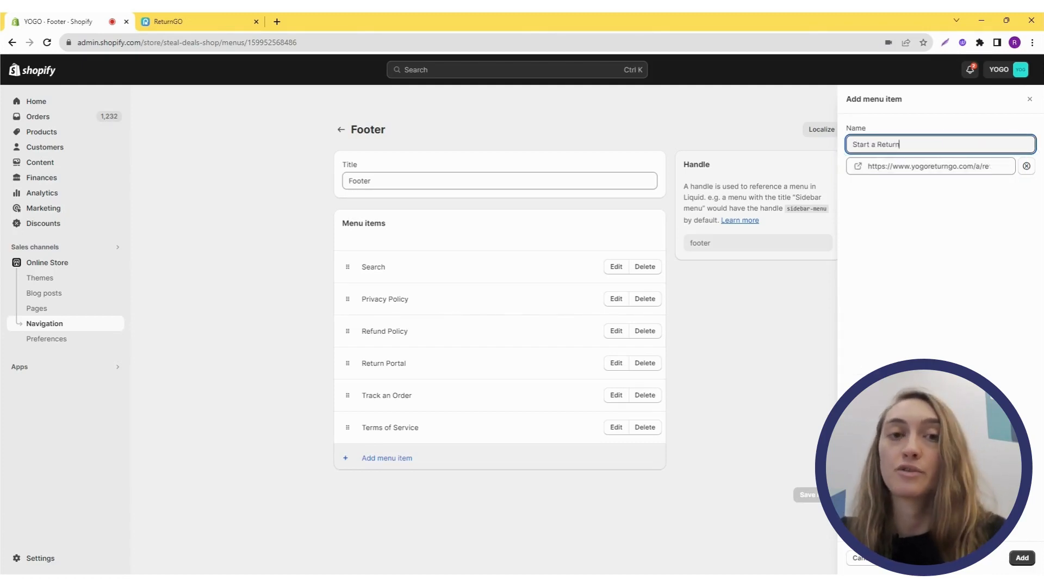
click(1023, 559)
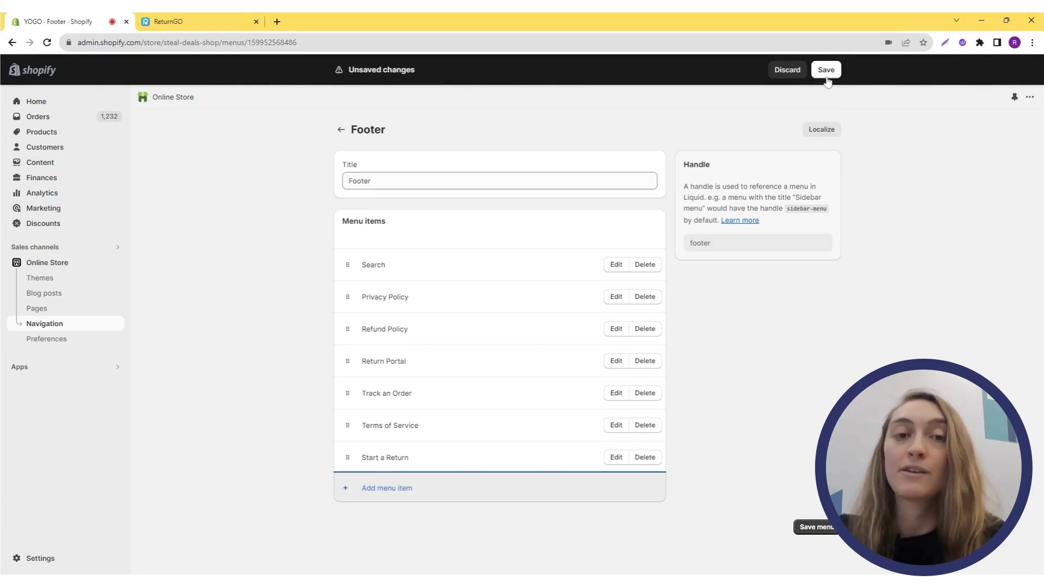
- Switch back to ReturnGO and open the Home dashboard
click(233, 27)
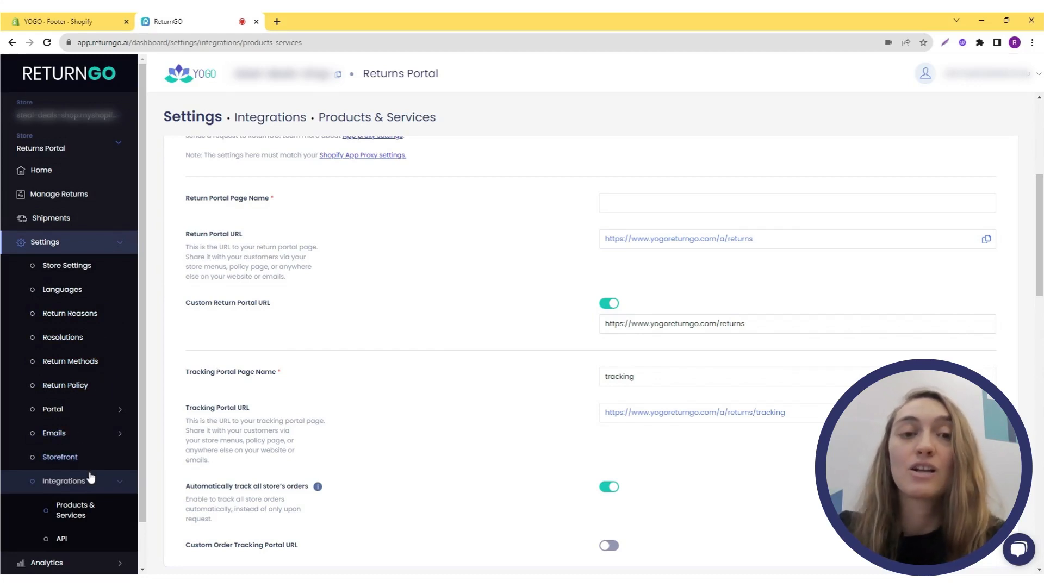
scroll(90, 477, down, 2)
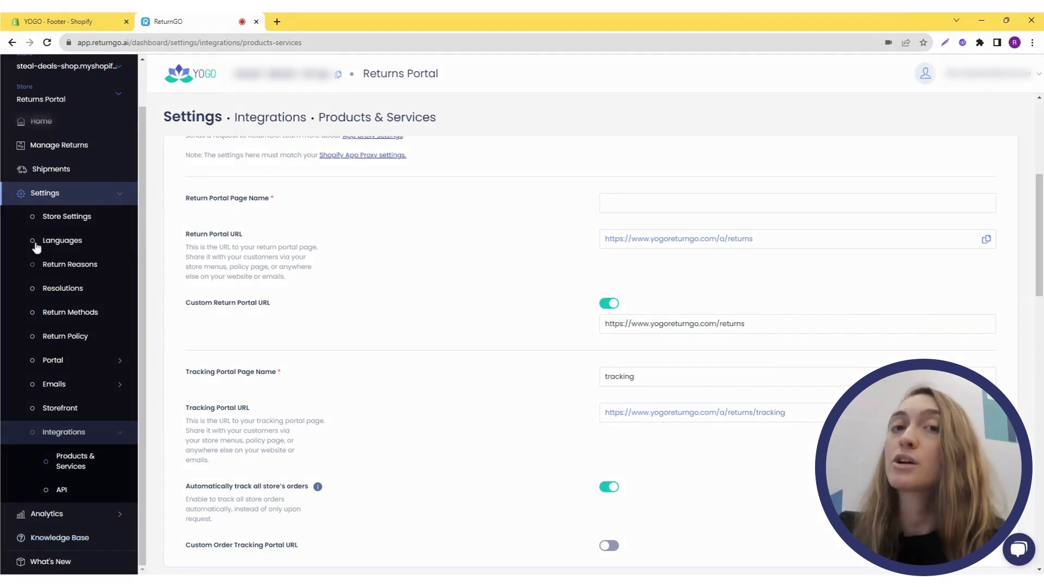
click(49, 126)
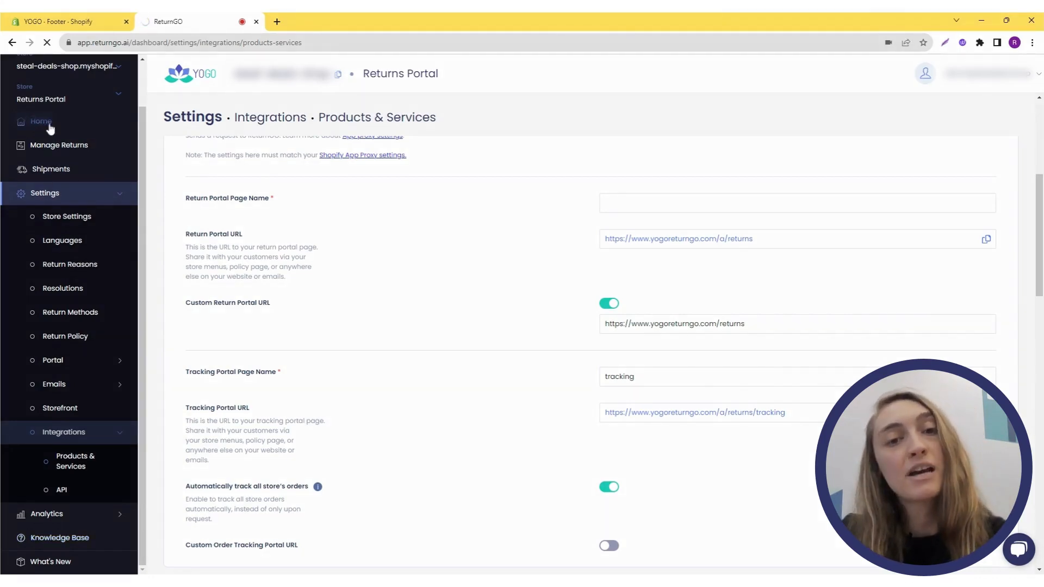